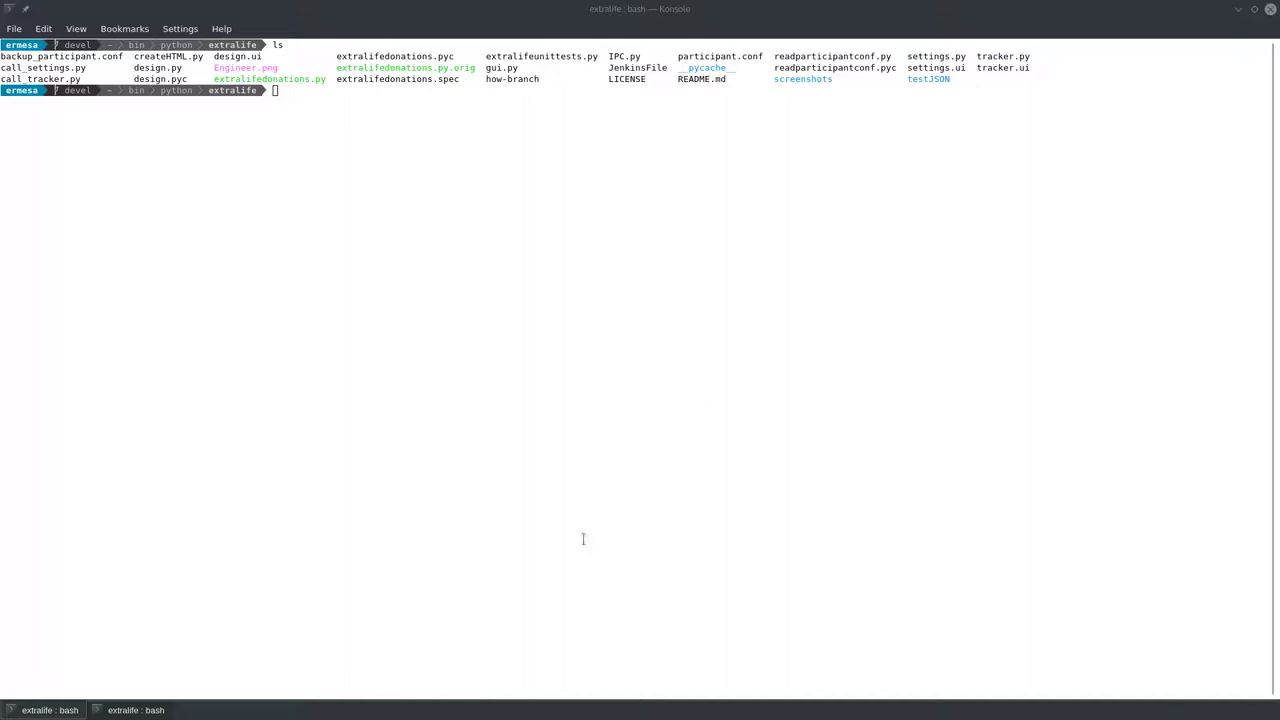
Check the PyQt package search output in the second terminal session, returning to the first session
{"action": "left_click", "coordinate": [127, 712]}
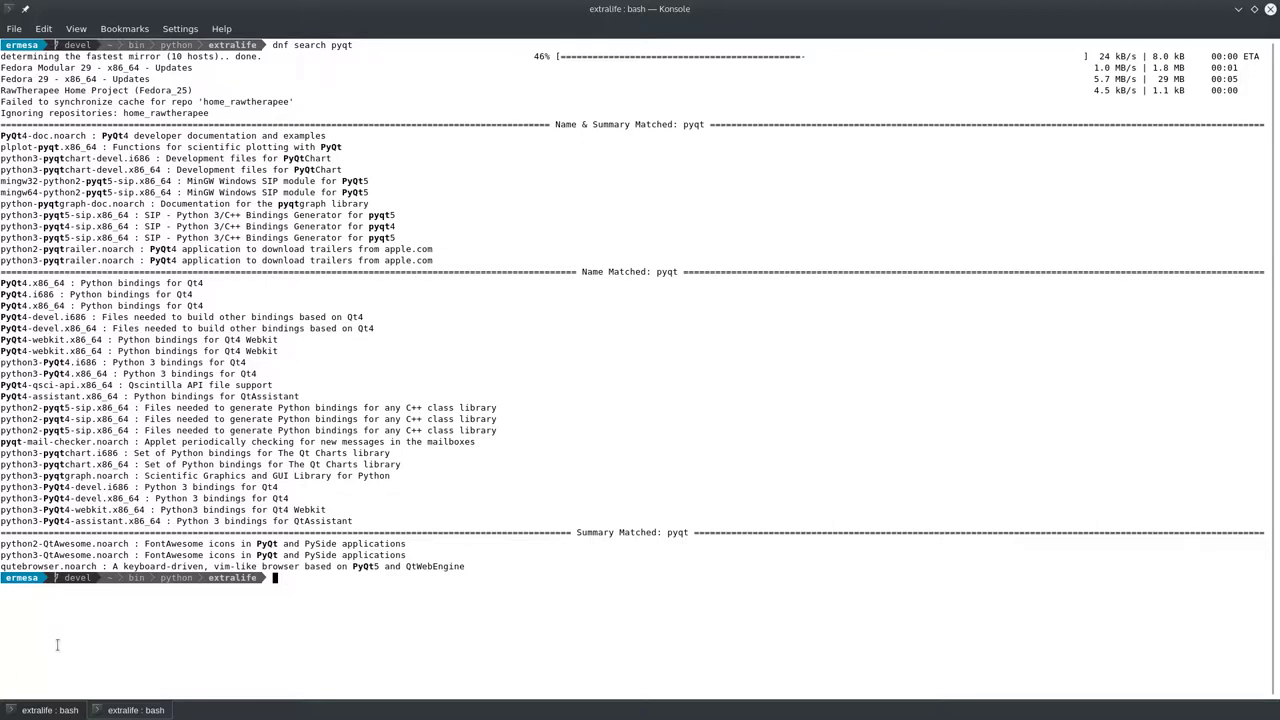
{"action": "left_click", "coordinate": [43, 711]}
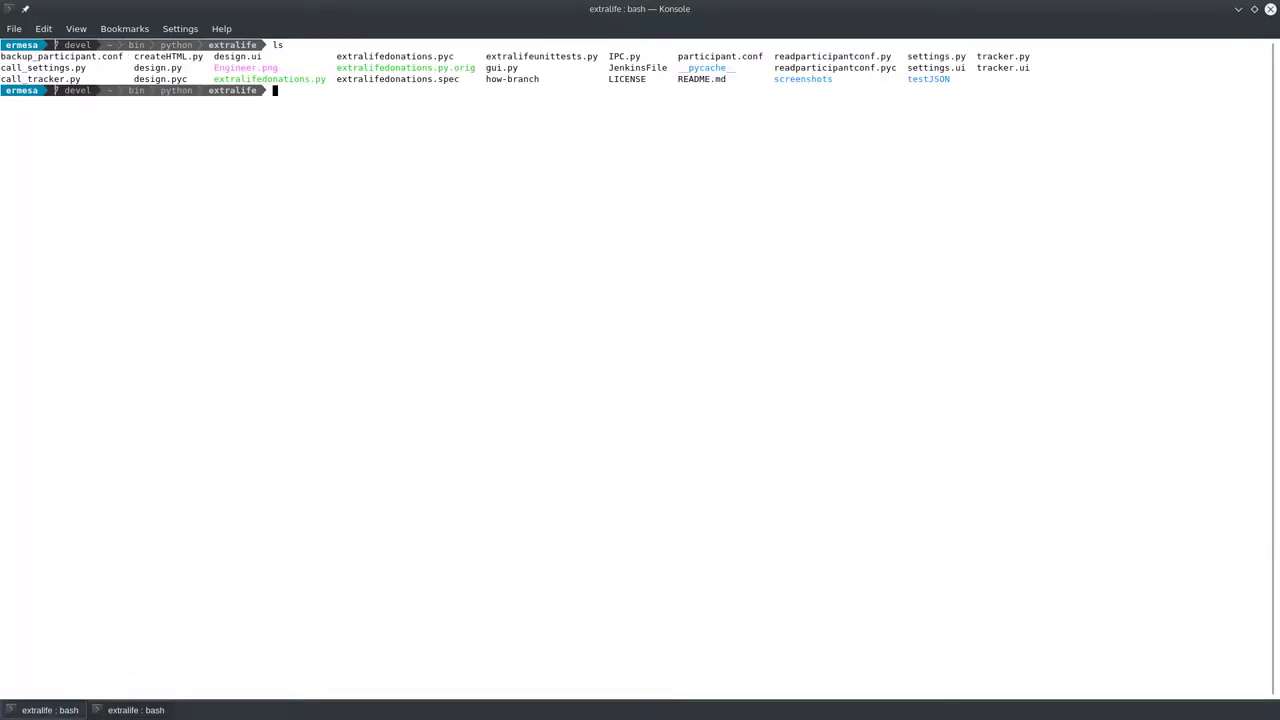
Switch to Firefox and open the releases list of the ELDonationTracker repository on GitHub
{"action": "key", "text": "alt+Tab"}
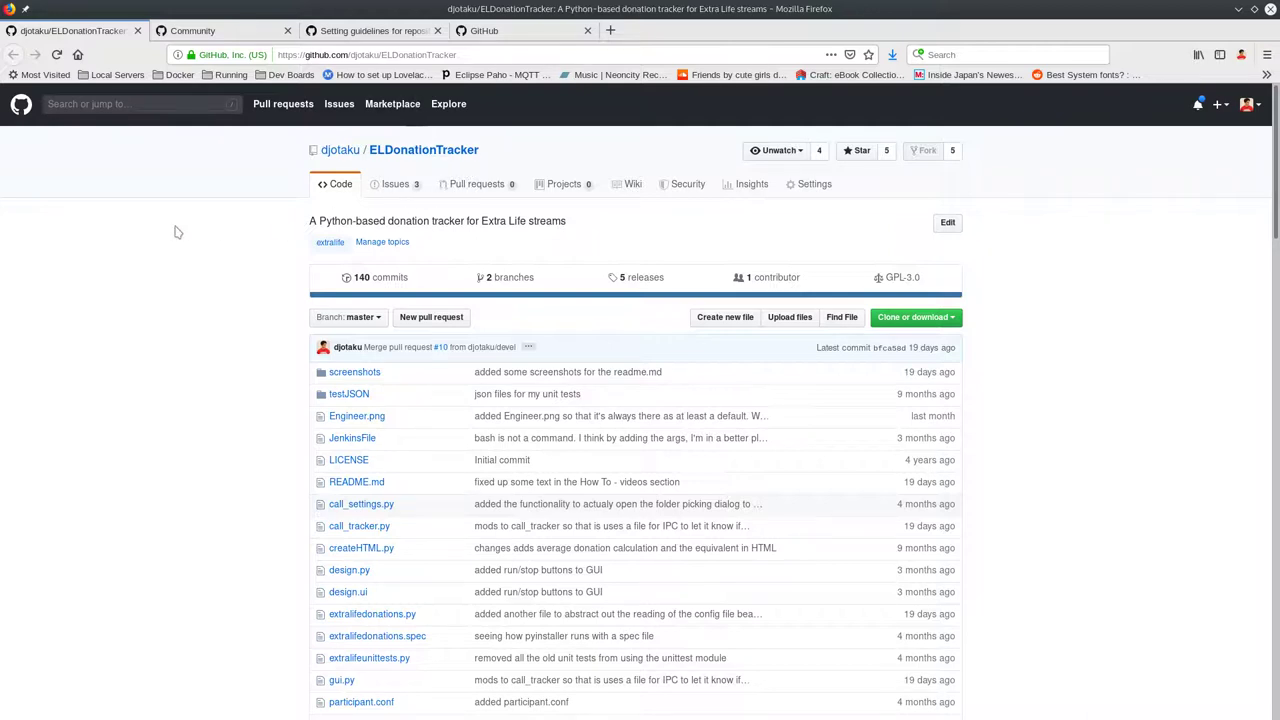
{"action": "scroll", "coordinate": [175, 232], "scroll_direction": "down", "scroll_amount": 1}
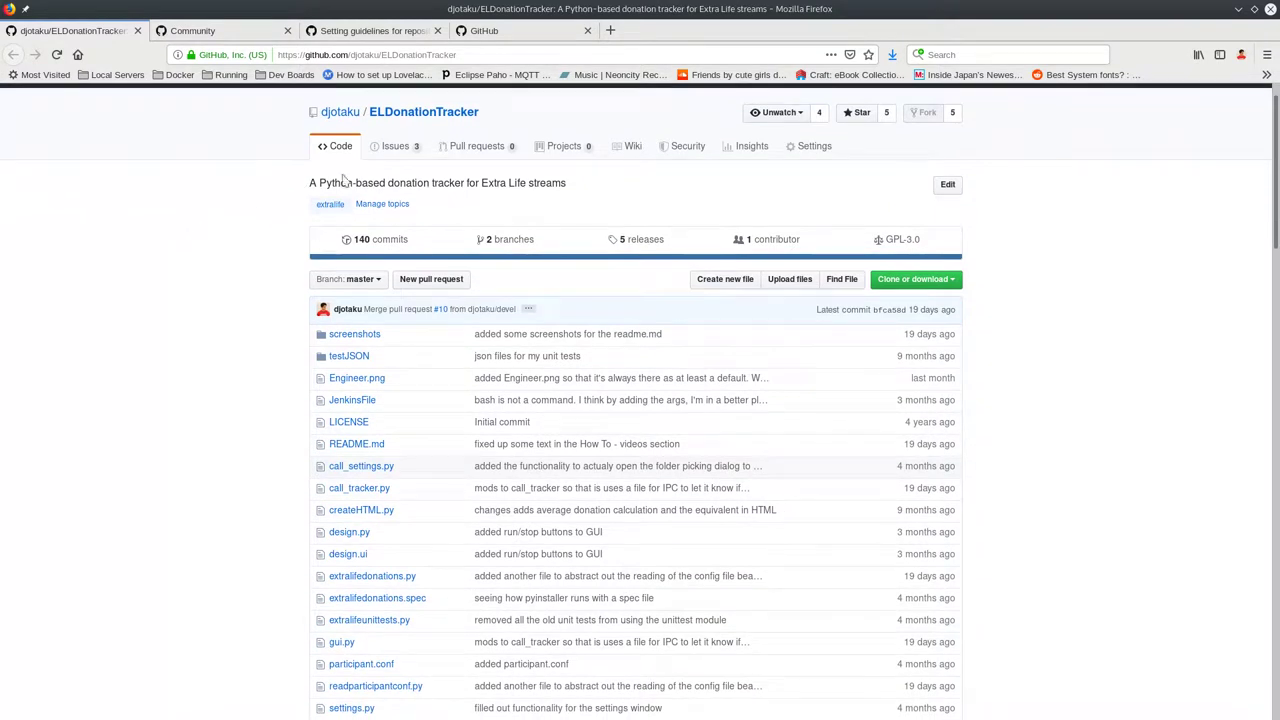
{"action": "left_click", "coordinate": [632, 244]}
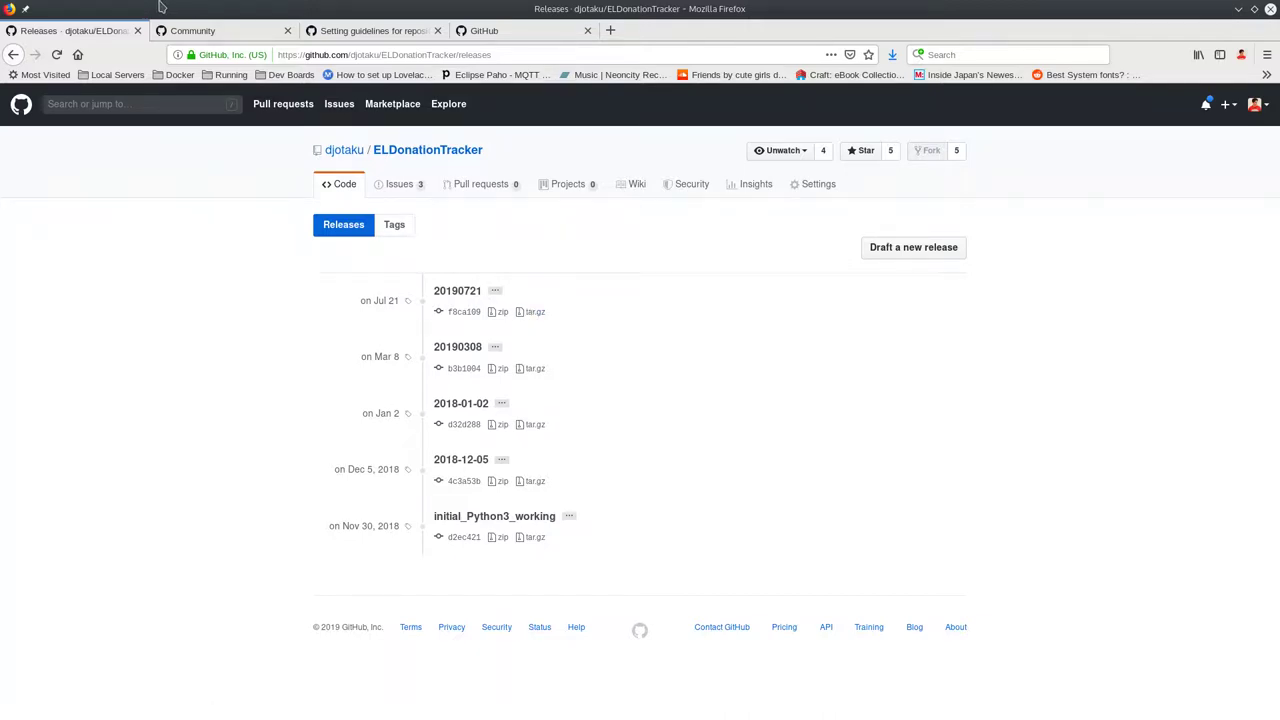
Return to the Konsole terminal and look up the executable locations of python and python3 with which
{"action": "key", "text": "super+Page_Down"}
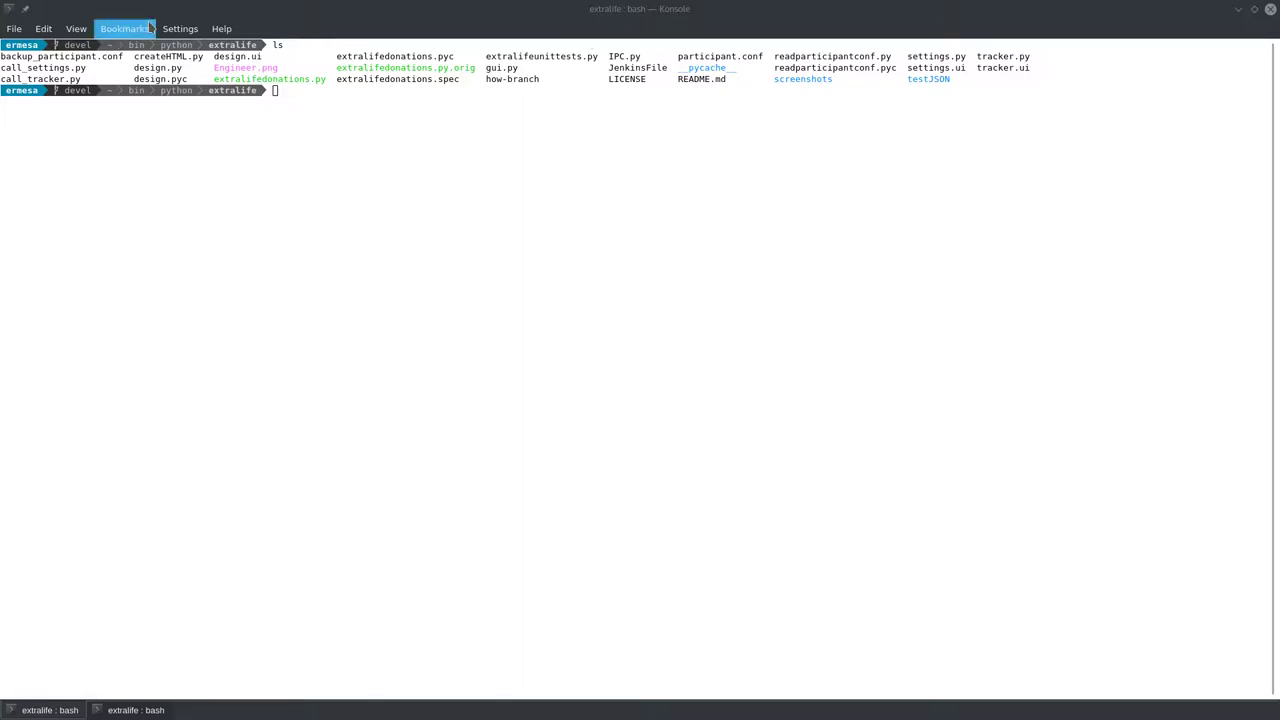
{"action": "left_click", "coordinate": [409, 112]}
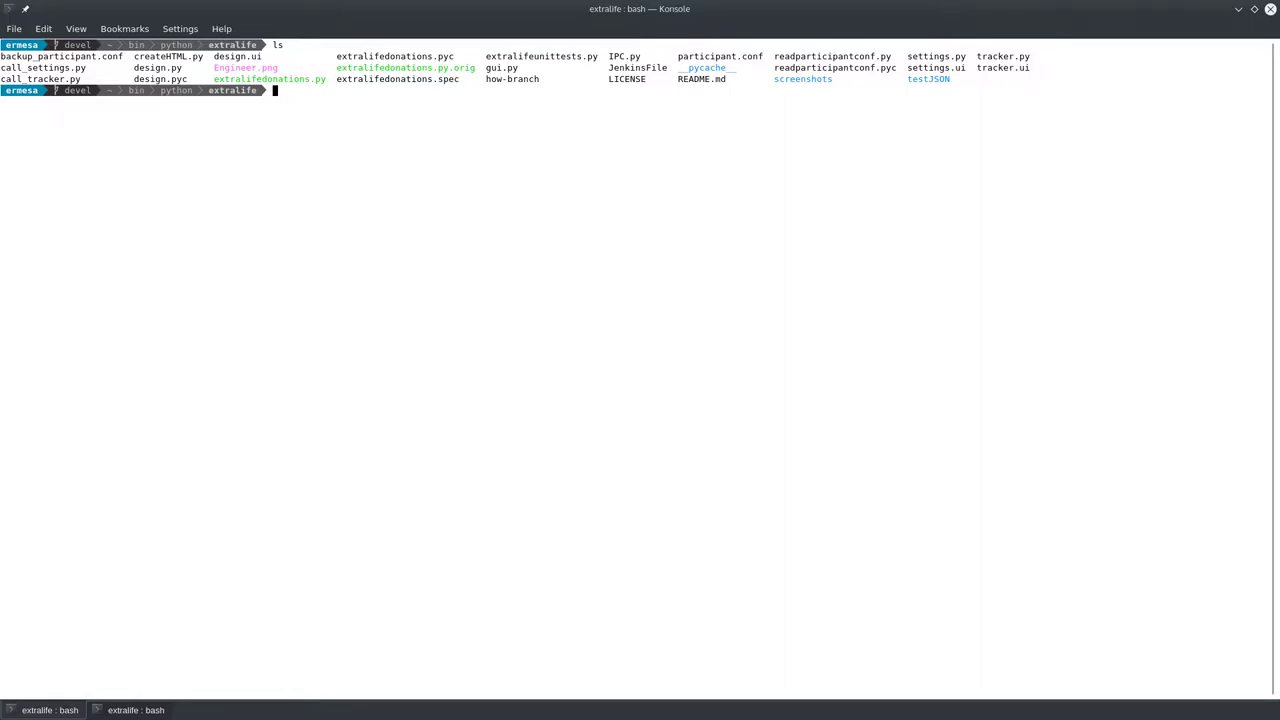
{"action": "type", "text": "which python"}
{"action": "key", "text": "Return"}
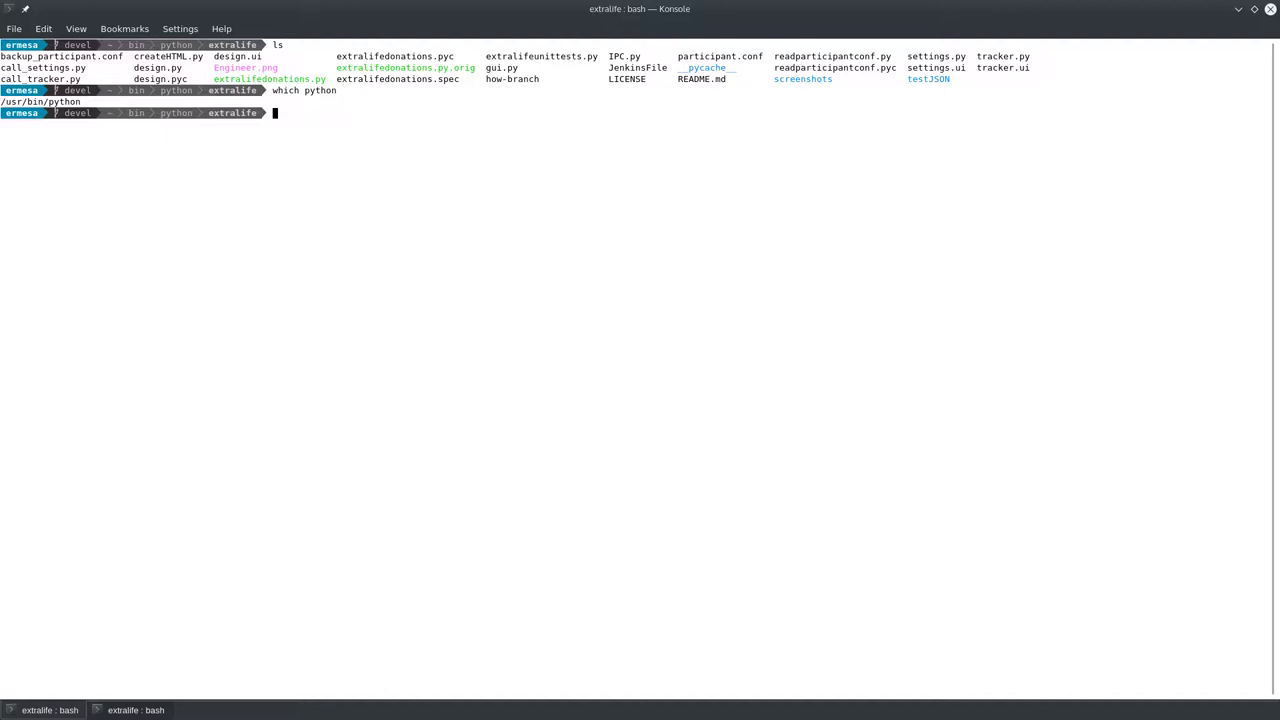
{"action": "key", "text": "Up"}
{"action": "type", "text": "3"}
{"action": "key", "text": "Return"}
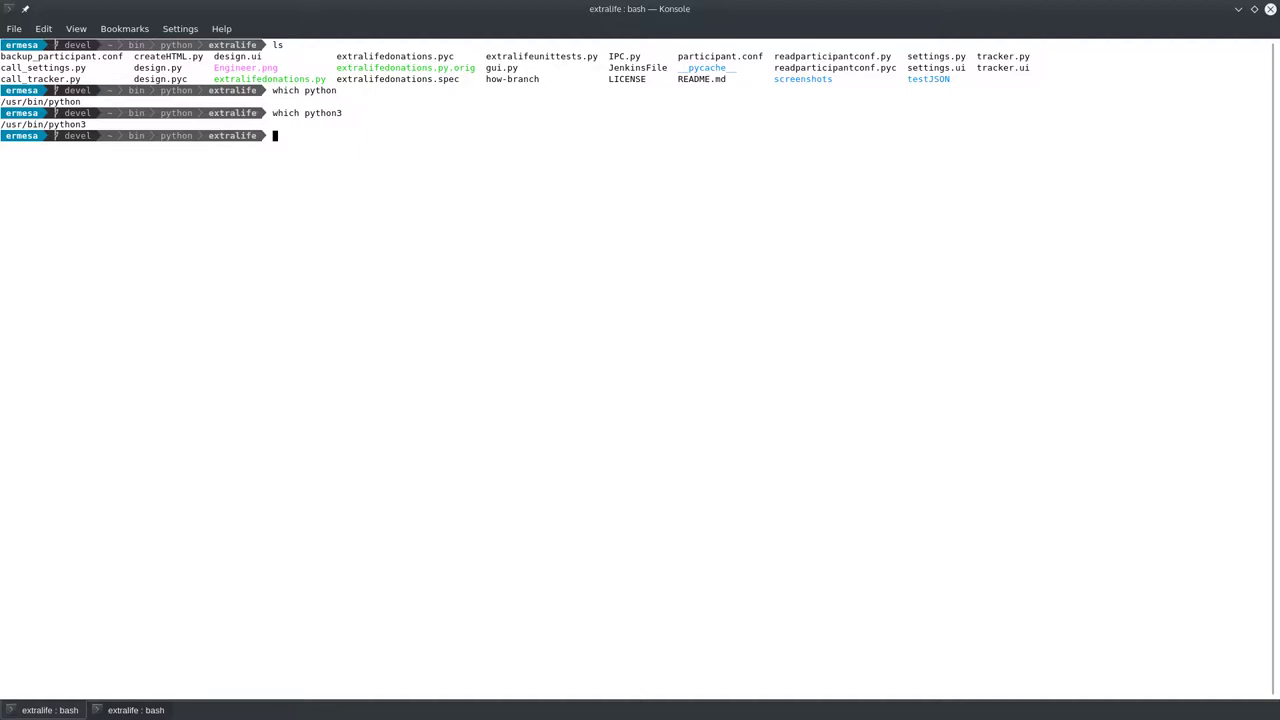
Launch gui.py with python3 and move the Extra Life Donation Tracker window clear of the terminal output
{"action": "type", "text": "python3 gui."}
{"action": "key", "text": "Tab"}
{"action": "key", "text": "Return"}
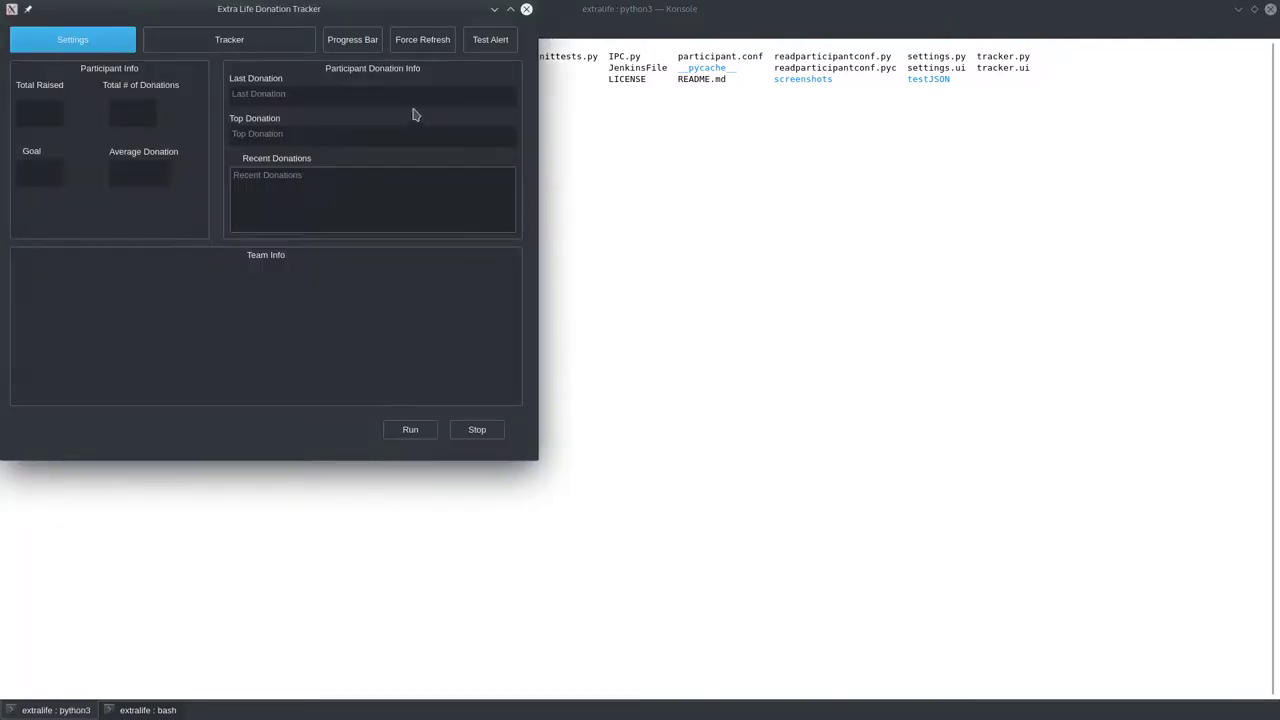
{"action": "left_click_drag", "start_coordinate": [345, 13], "coordinate": [960, 207]}
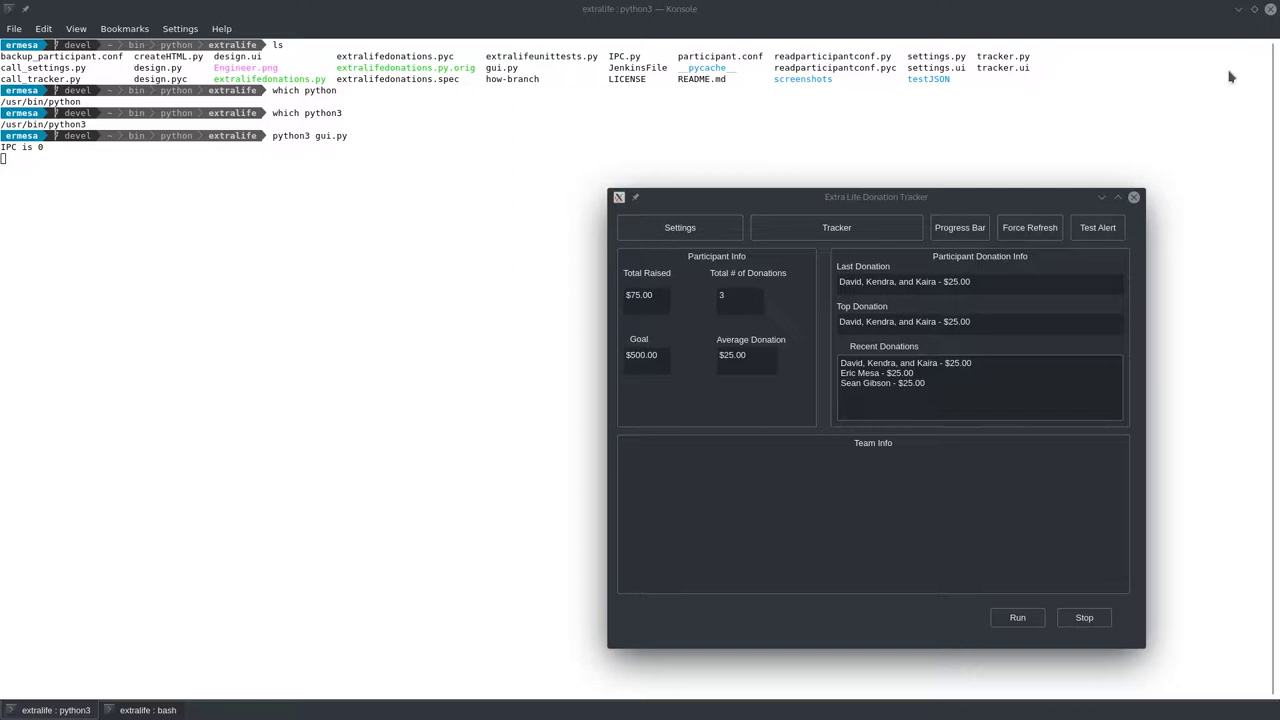
Review the donation tracker's settings for participant ID, text folder, currency symbol and team ID, and close them without saving
{"action": "left_click", "coordinate": [700, 228]}
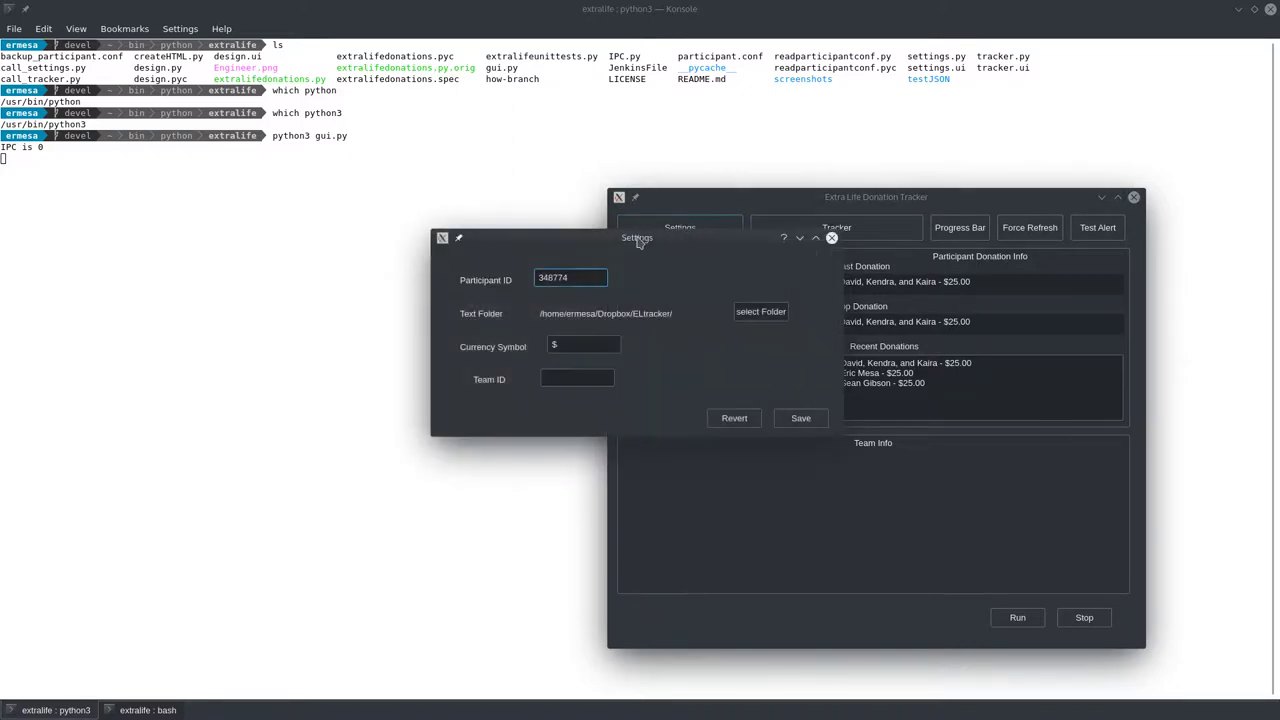
{"action": "left_click_drag", "start_coordinate": [628, 245], "coordinate": [223, 69]}
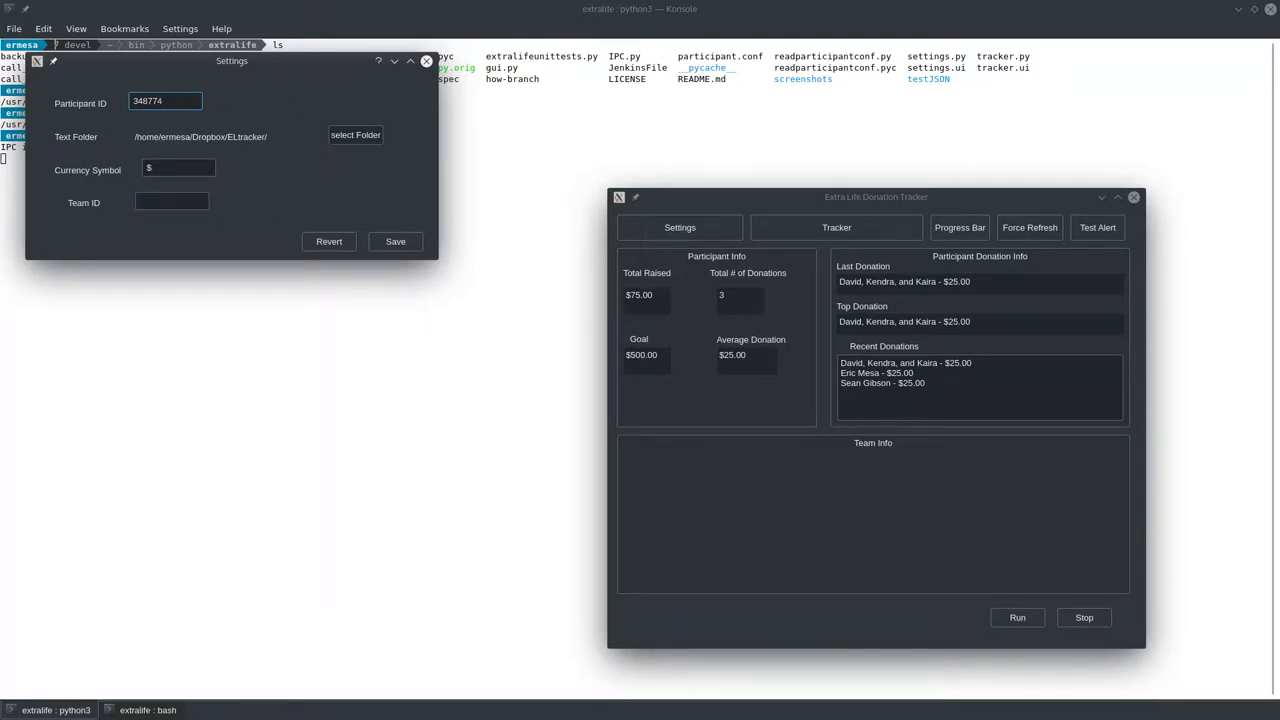
{"action": "key", "text": "alt+Tab"}
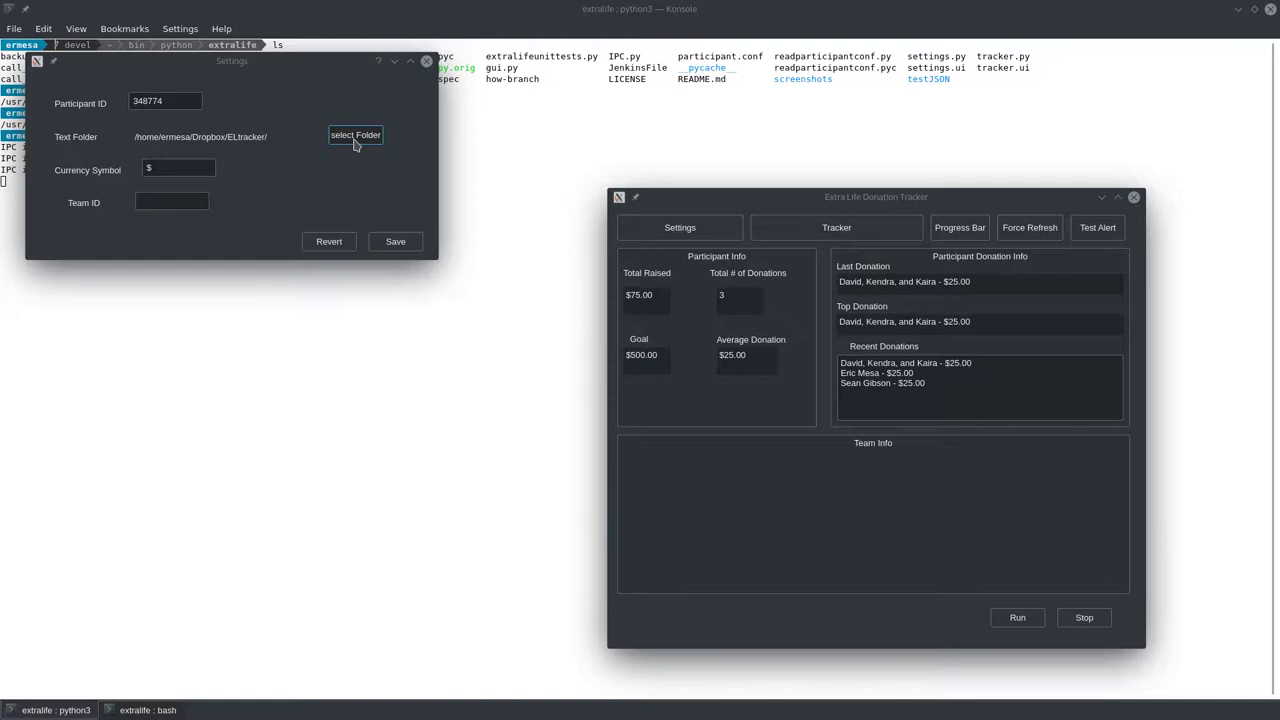
{"action": "left_click", "coordinate": [165, 200]}
{"action": "left_click", "coordinate": [427, 62]}
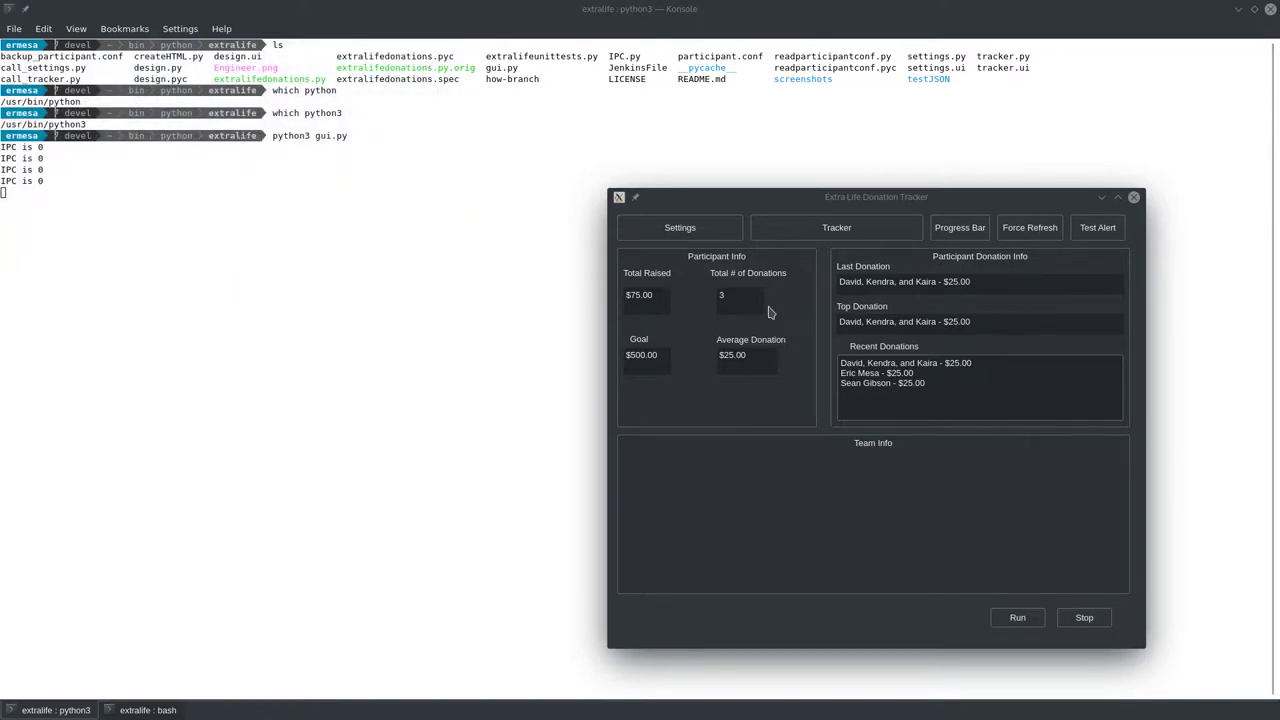
Start the donation tracker so it periodically retrieves the participant's donation data
{"action": "left_click", "coordinate": [1018, 620]}
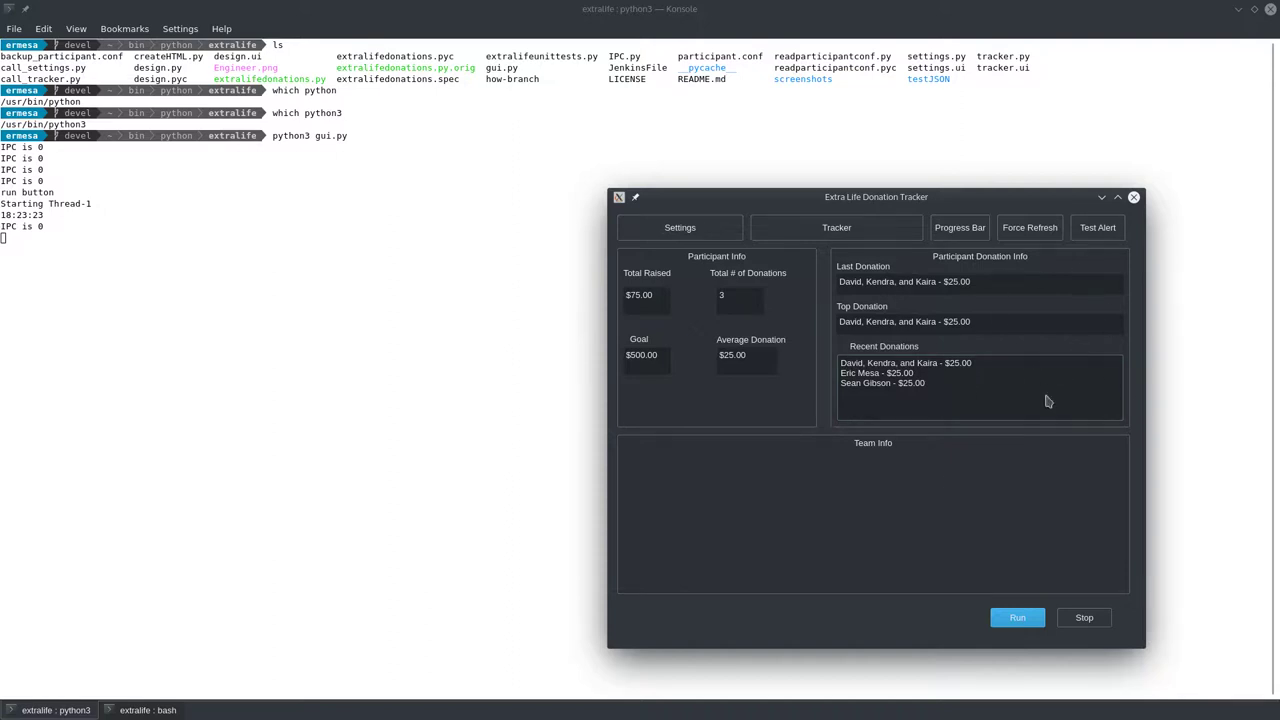
{"action": "left_click", "coordinate": [936, 376]}
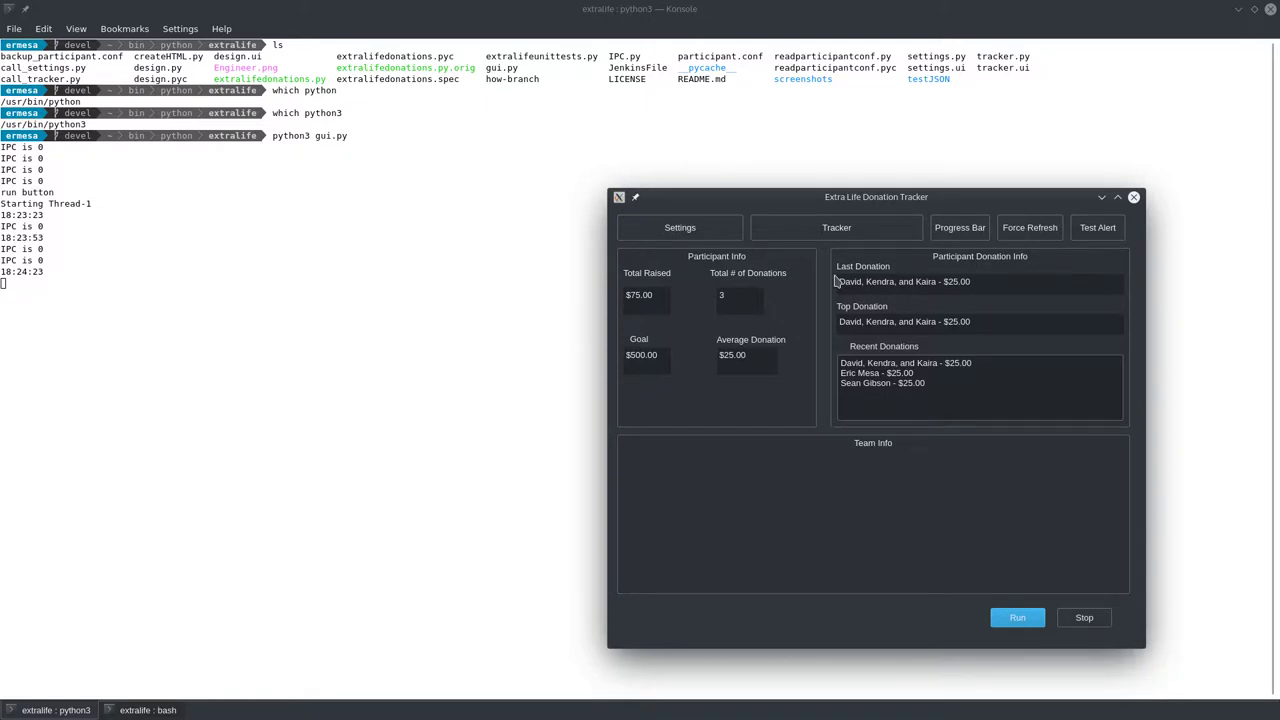
Open the green Tracker window, place it beside the main tracker window and trigger a test donation alert
{"action": "left_click", "coordinate": [838, 230]}
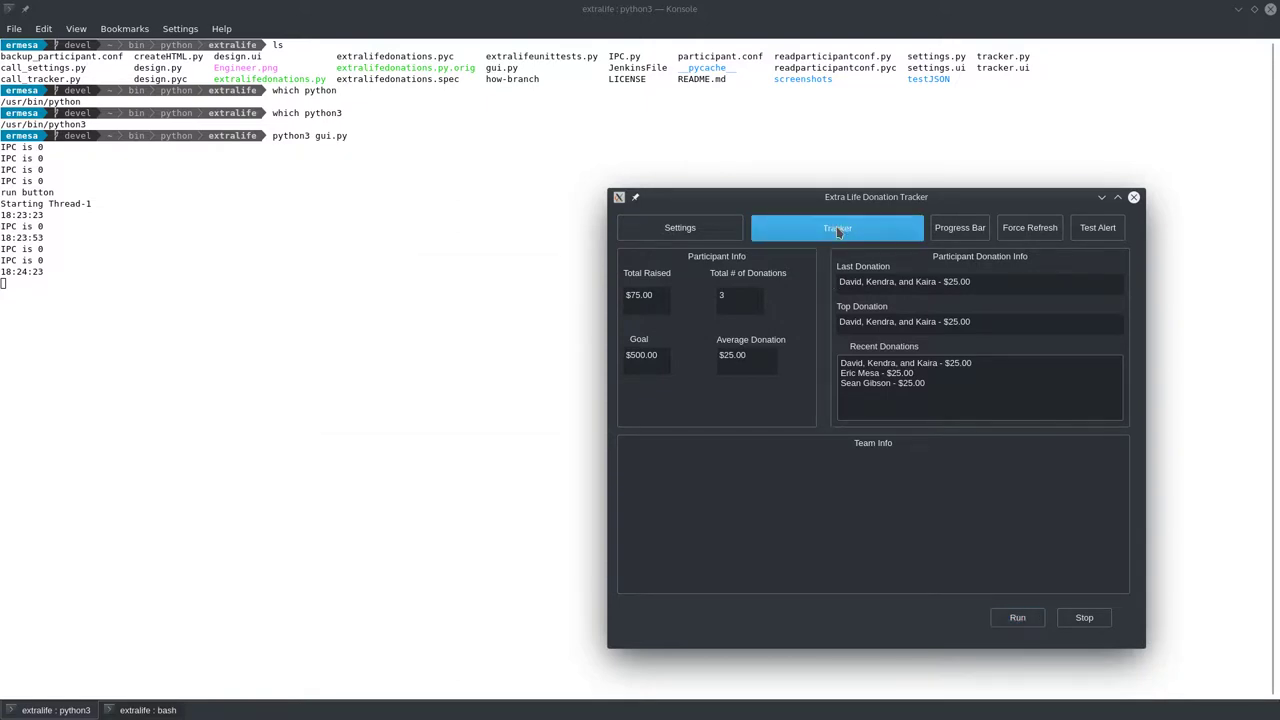
{"action": "left_click_drag", "start_coordinate": [581, 310], "coordinate": [319, 539]}
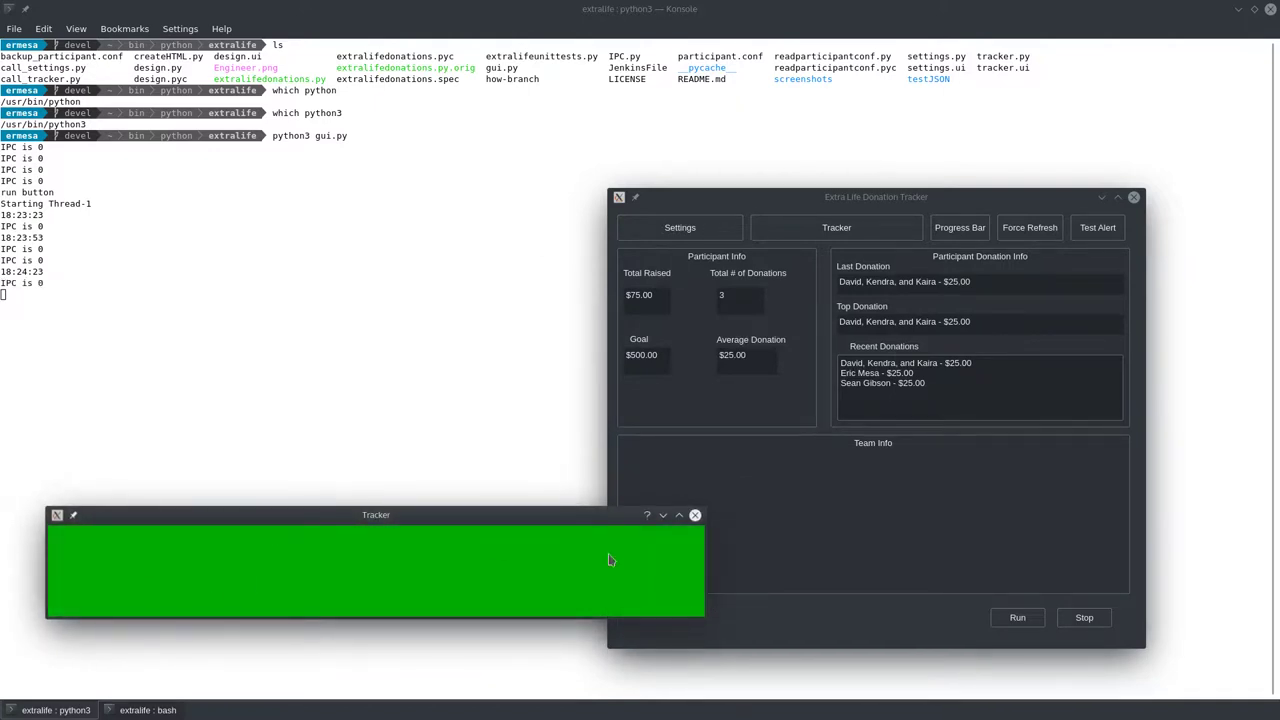
{"action": "left_click", "coordinate": [1112, 229]}
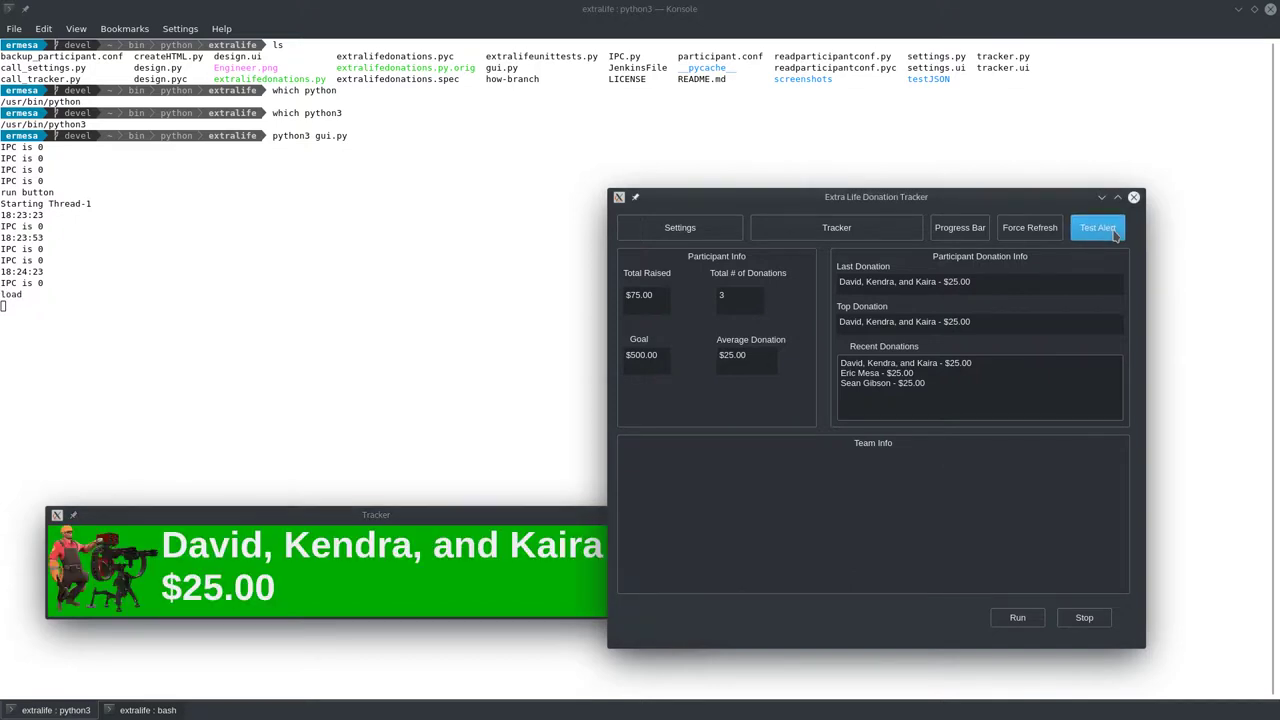
{"action": "left_click", "coordinate": [477, 527]}
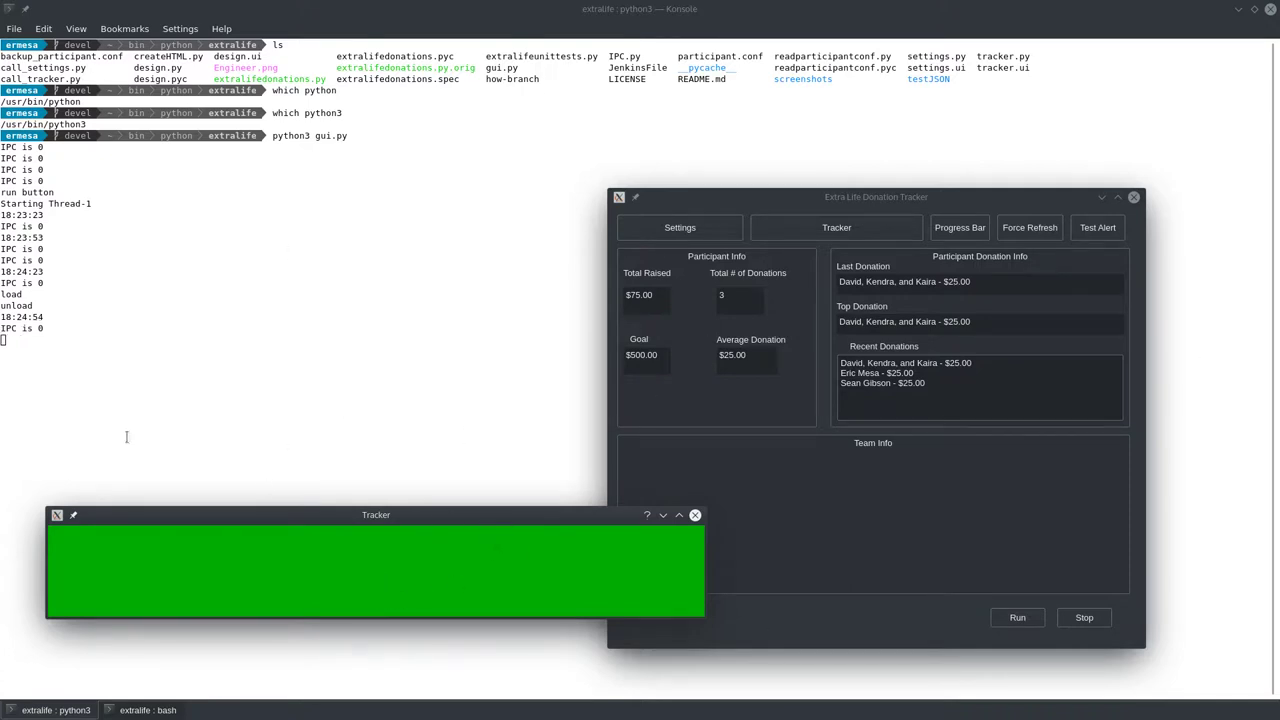
Move the Tracker window off the screen and clear the main donation tracker window from view
{"action": "left_click_drag", "start_coordinate": [184, 520], "coordinate": [1279, 514]}
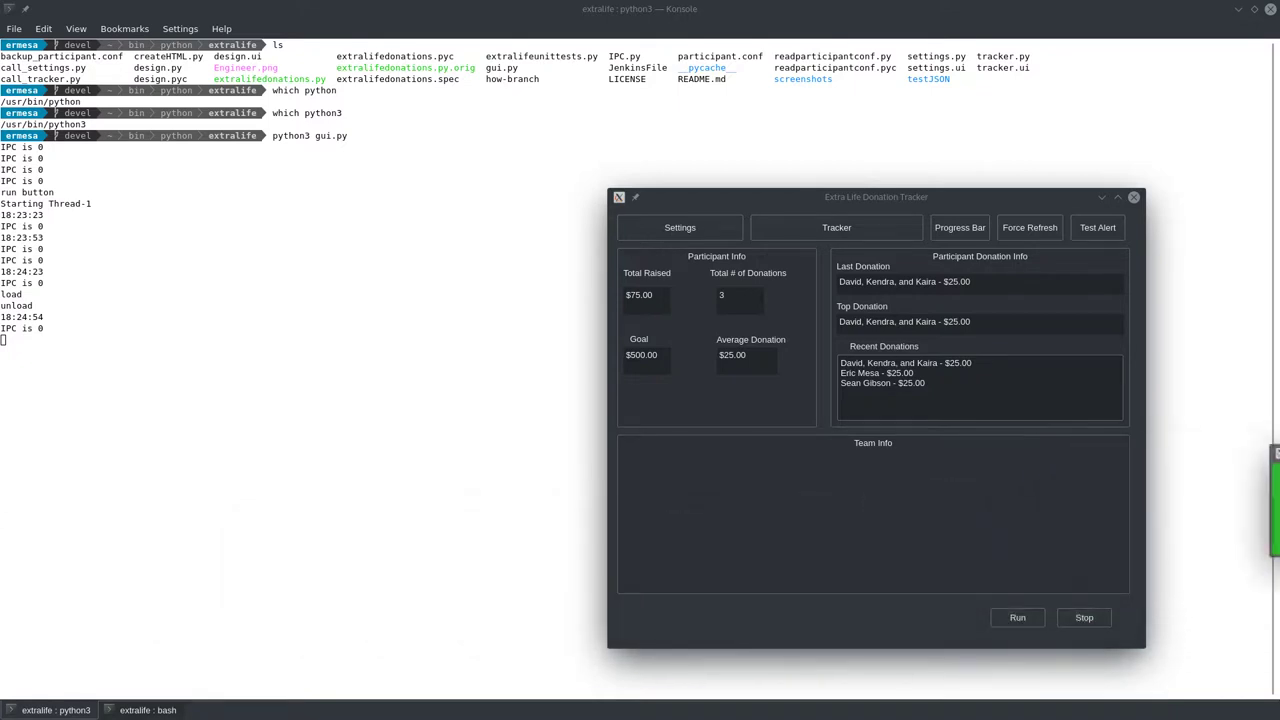
{"action": "key", "text": "alt+F4"}
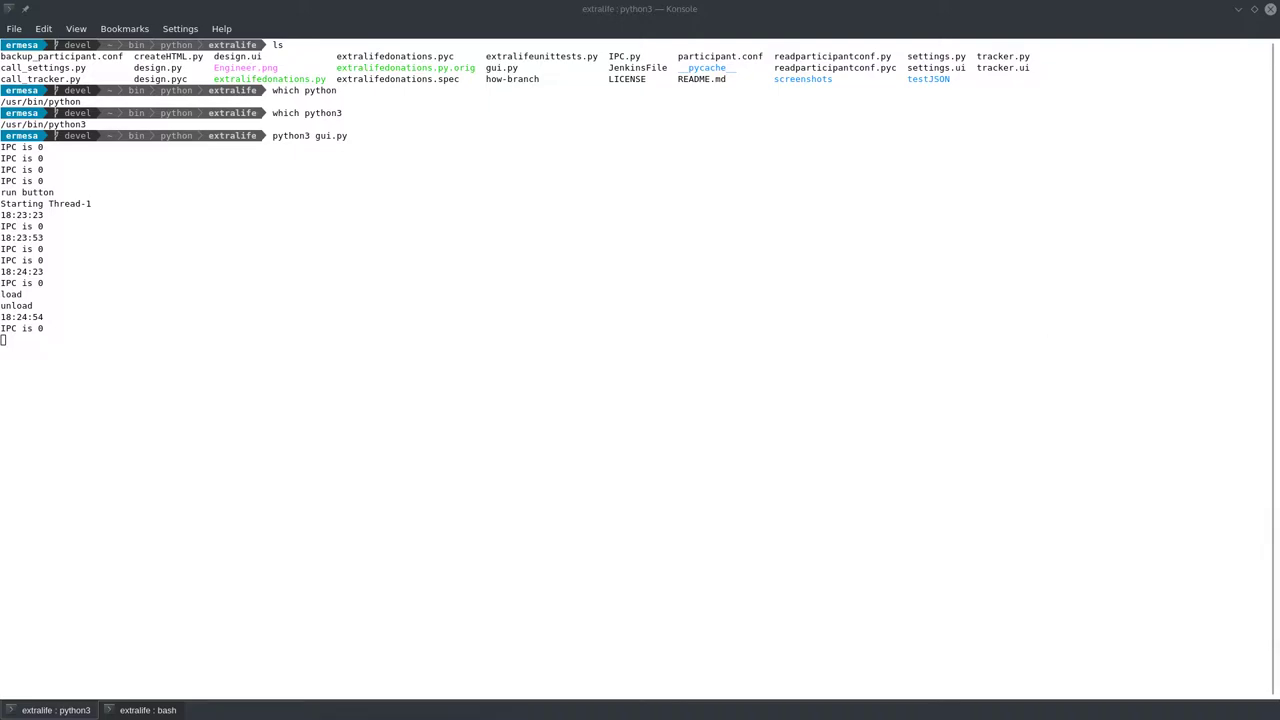
Switch to OBS and add a Window Capture (Xcomposite) source named tracker showing the green Tracker window
{"action": "key", "text": "alt+Tab"}
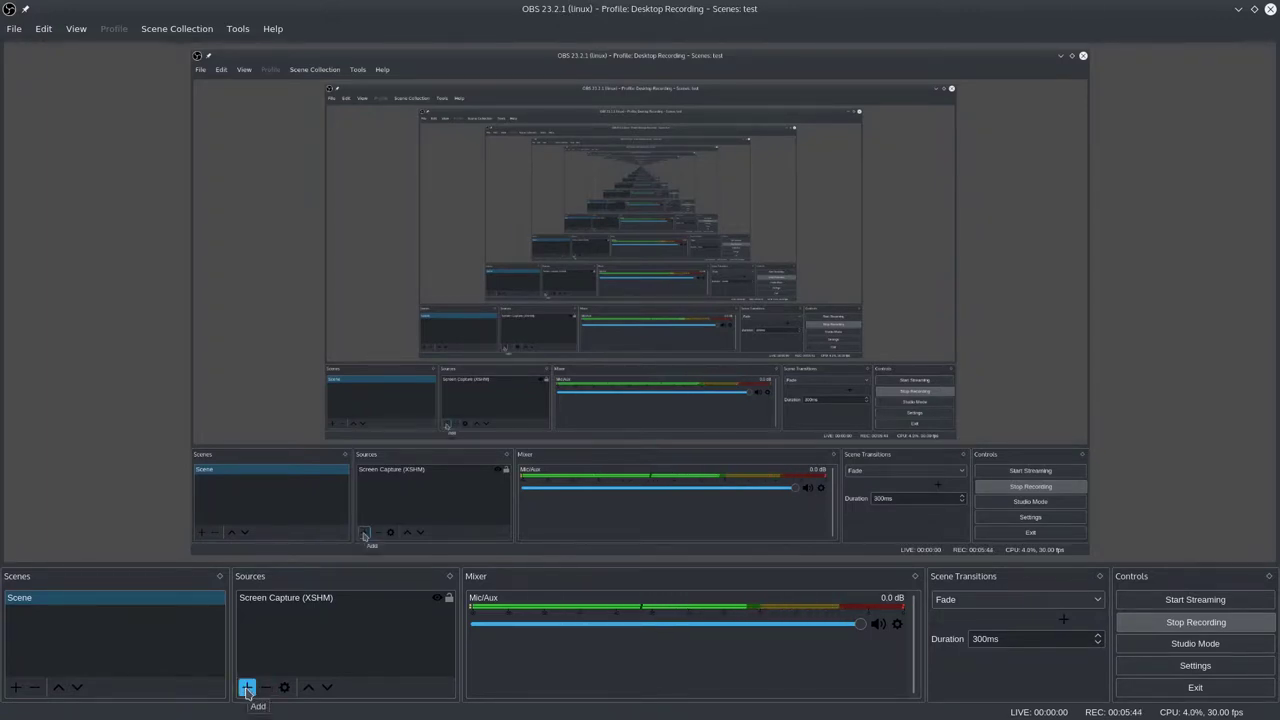
{"action": "left_click", "coordinate": [247, 688]}
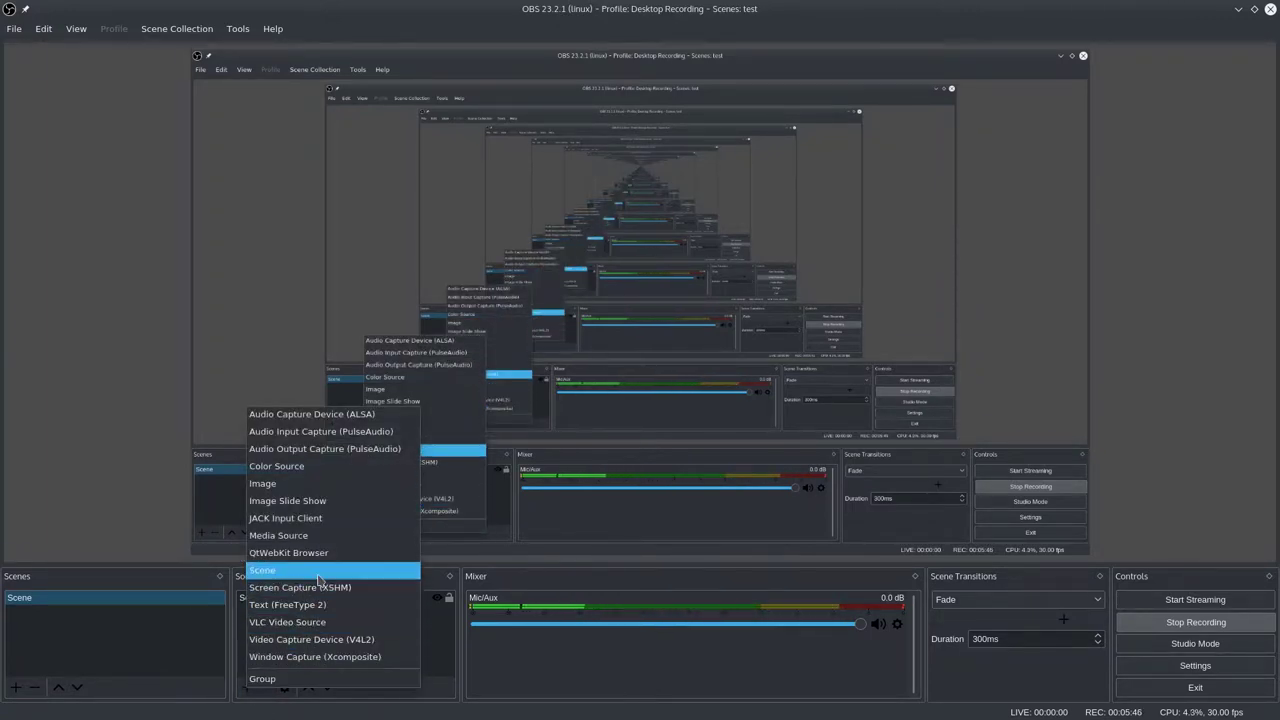
{"action": "left_click", "coordinate": [336, 657]}
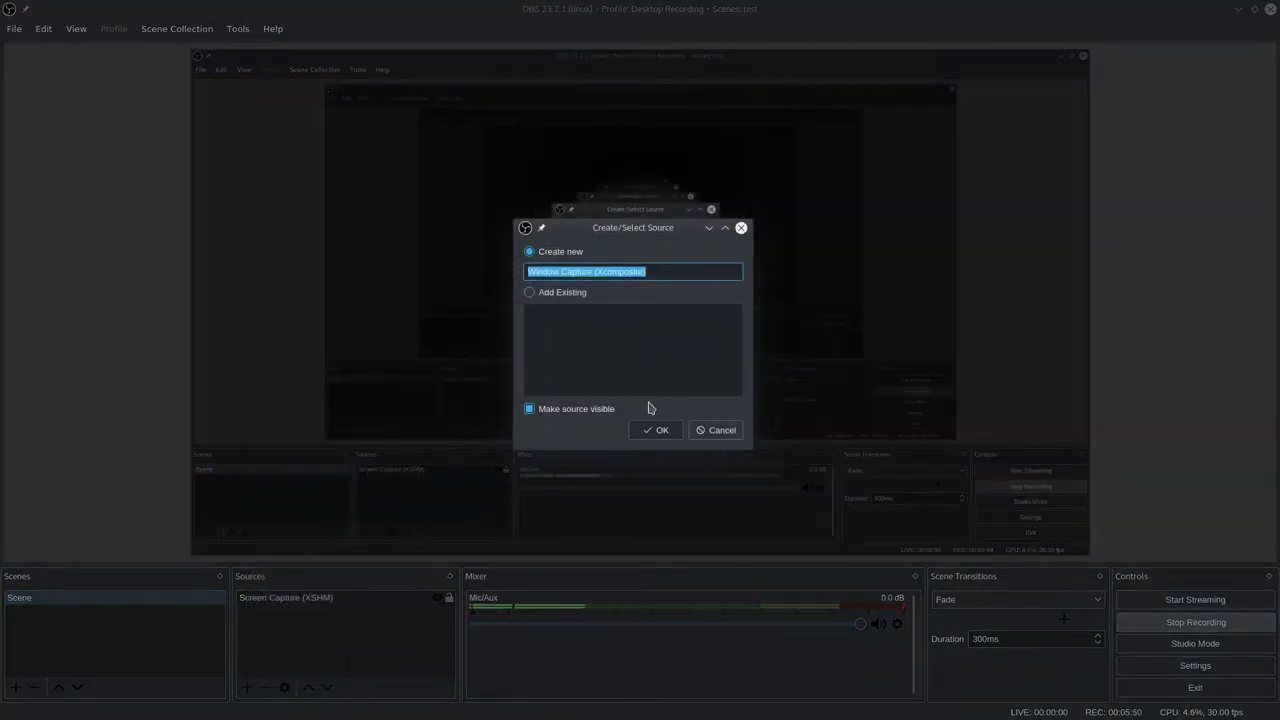
{"action": "type", "text": "t"}
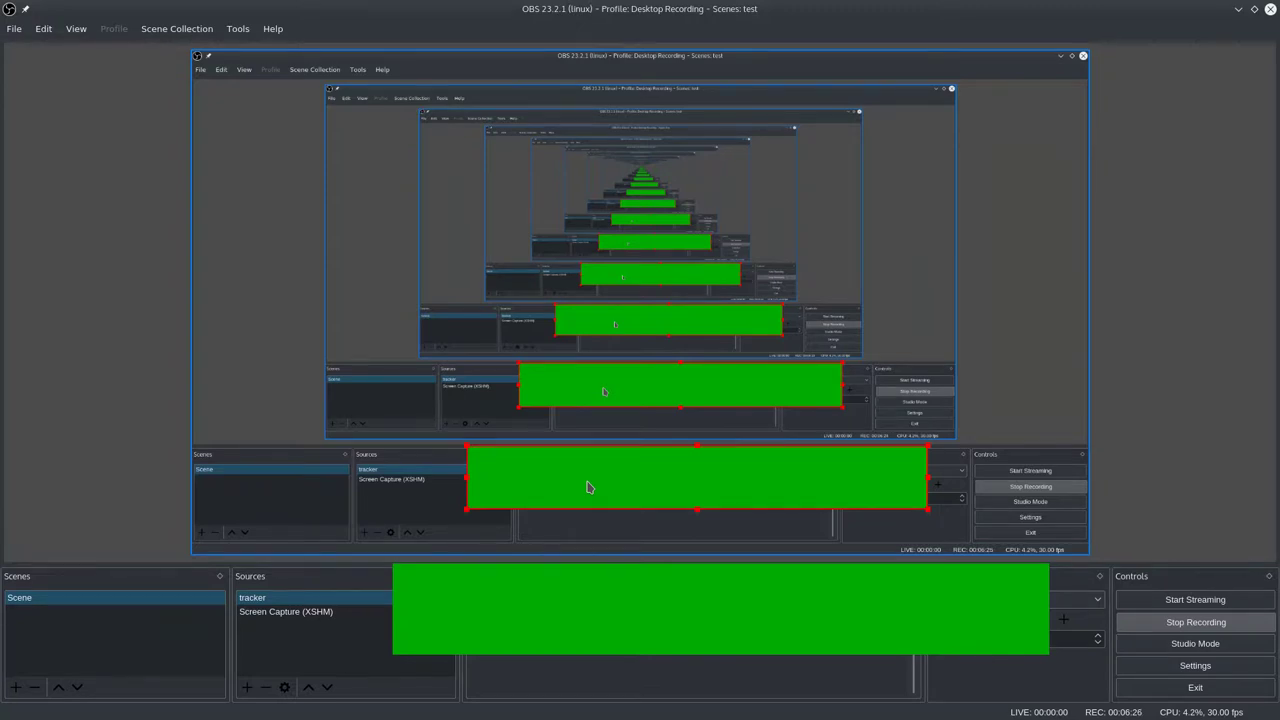
Add a Chroma Key filter with the green key colour to the tracker source
{"action": "right_click", "coordinate": [339, 598]}
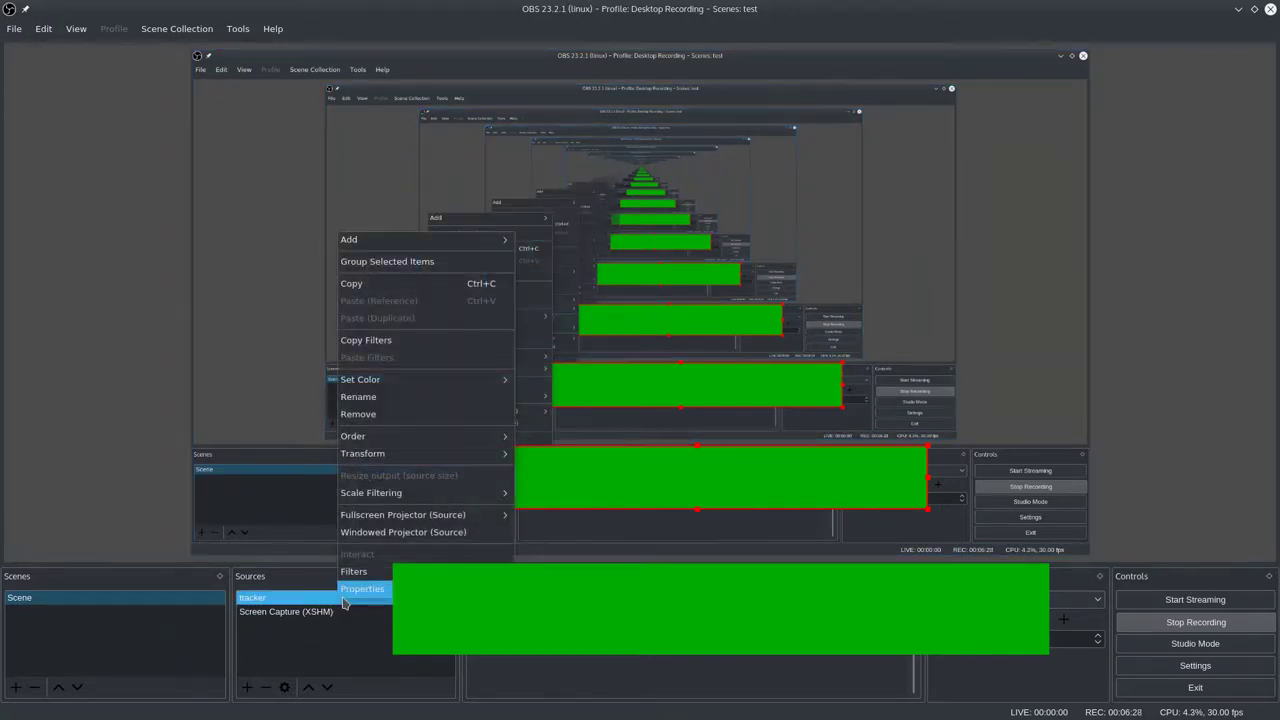
{"action": "left_click", "coordinate": [355, 572]}
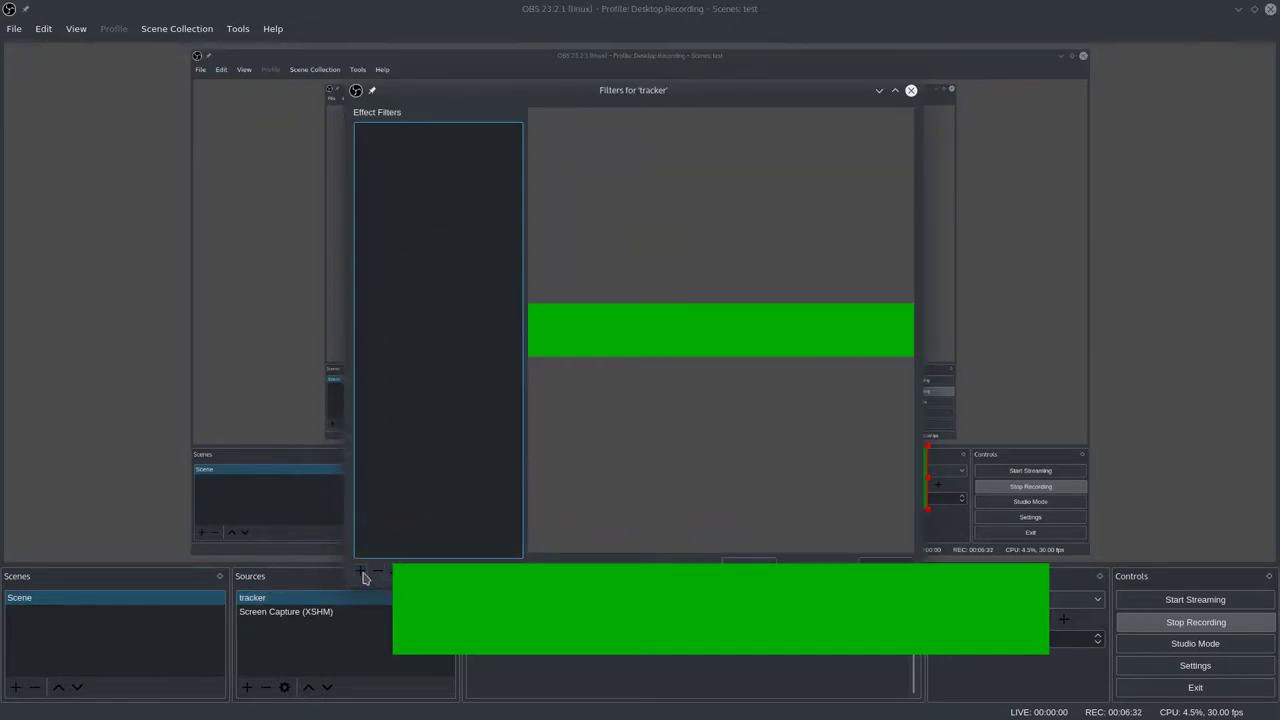
{"action": "left_click", "coordinate": [361, 571]}
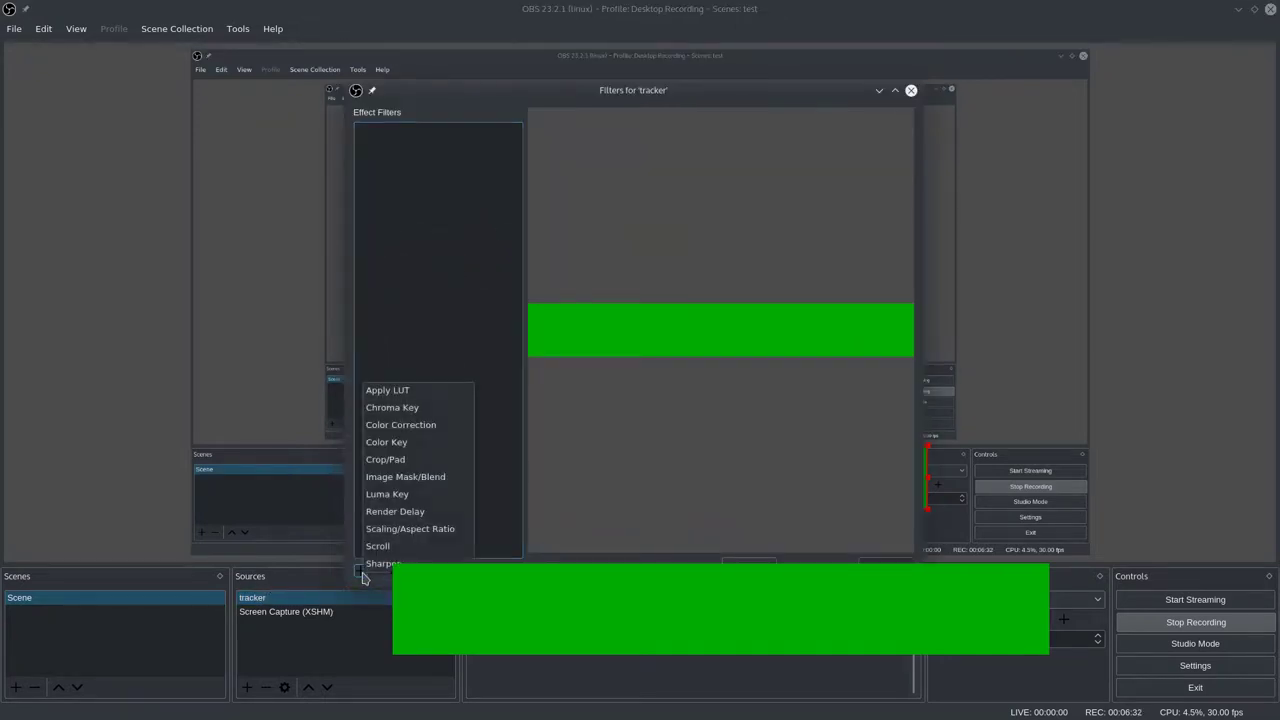
{"action": "left_click", "coordinate": [438, 407]}
{"action": "left_click", "coordinate": [600, 341]}
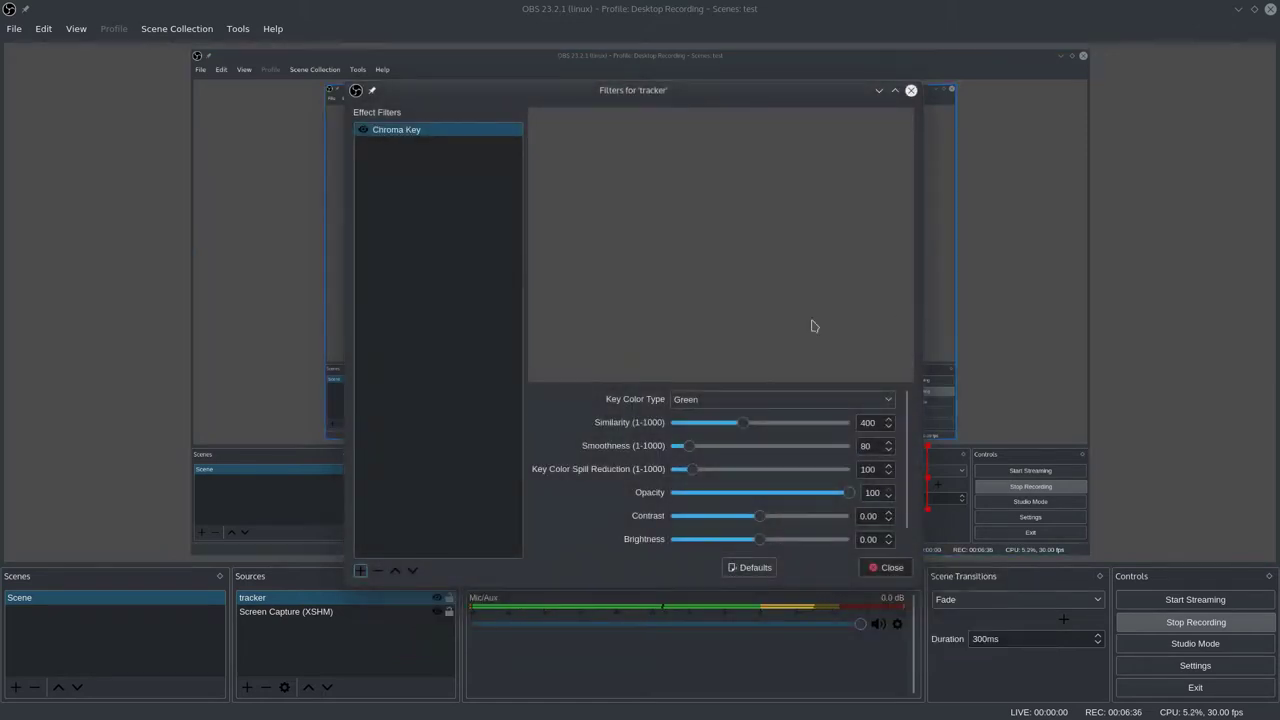
{"action": "left_click", "coordinate": [889, 568]}
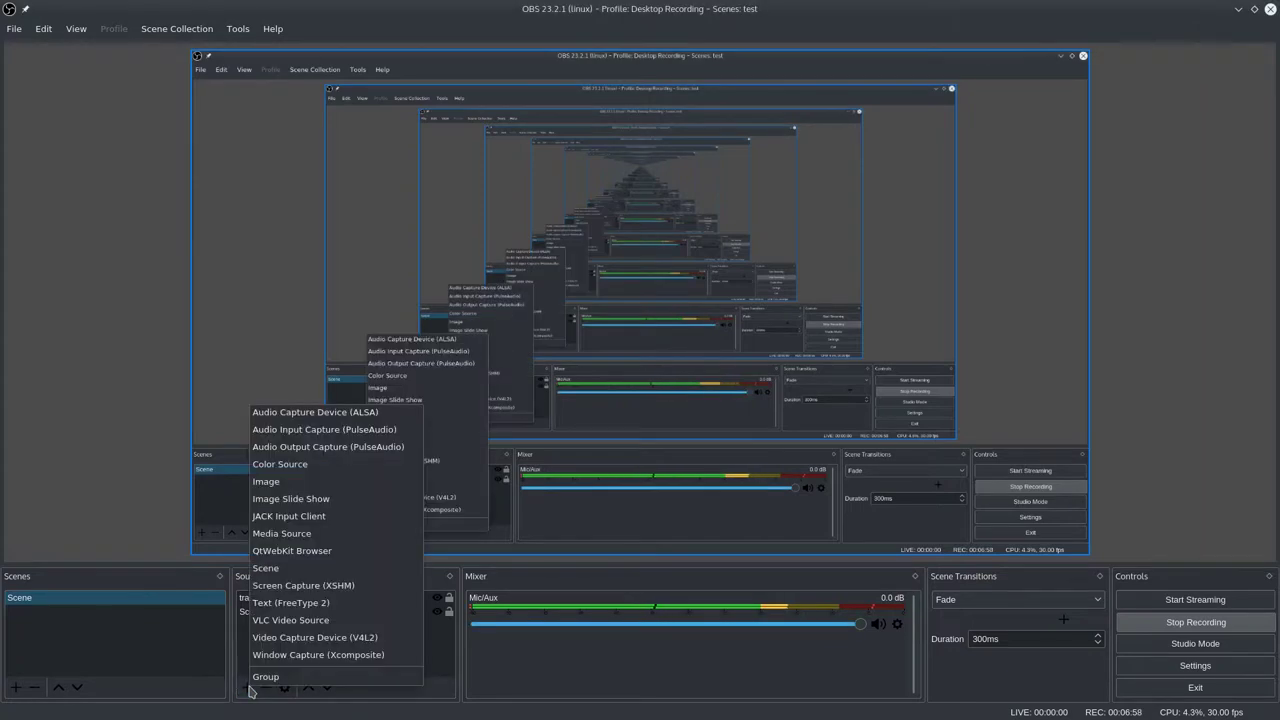
Add a new Text (FreeType 2) source named goaltext to the scene
{"action": "left_click", "coordinate": [288, 602]}
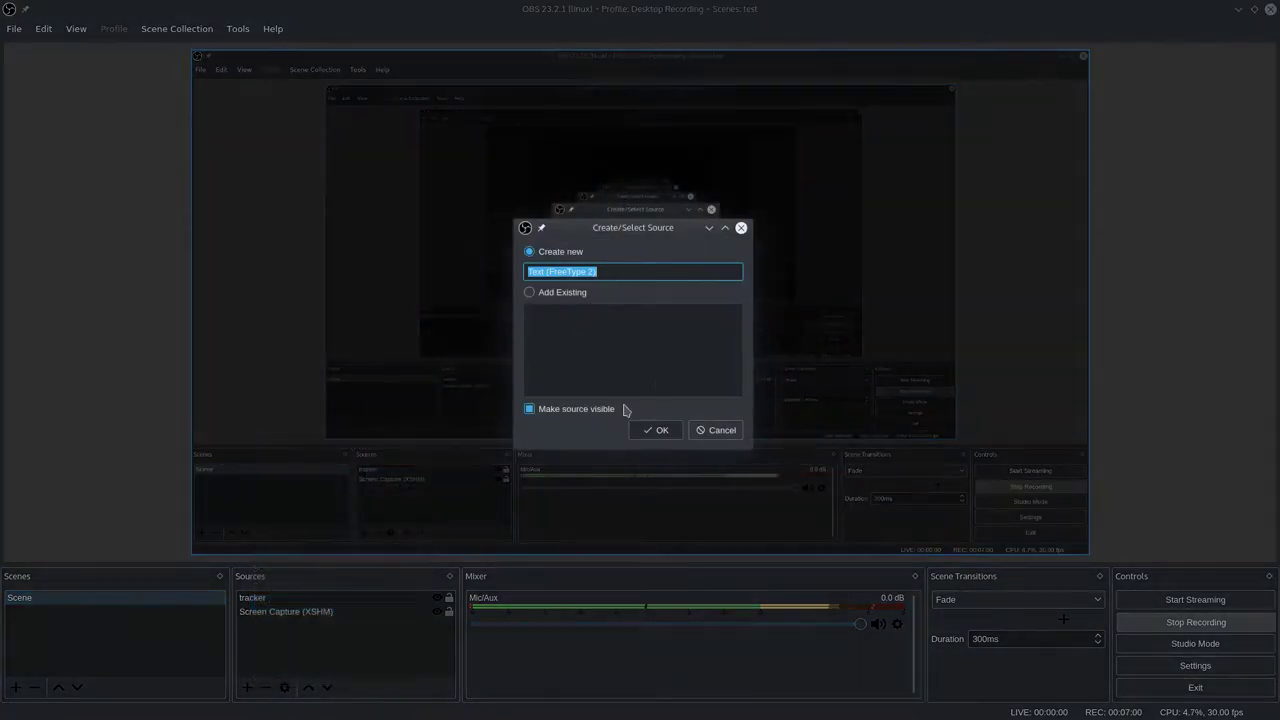
{"action": "type", "text": "goa"}
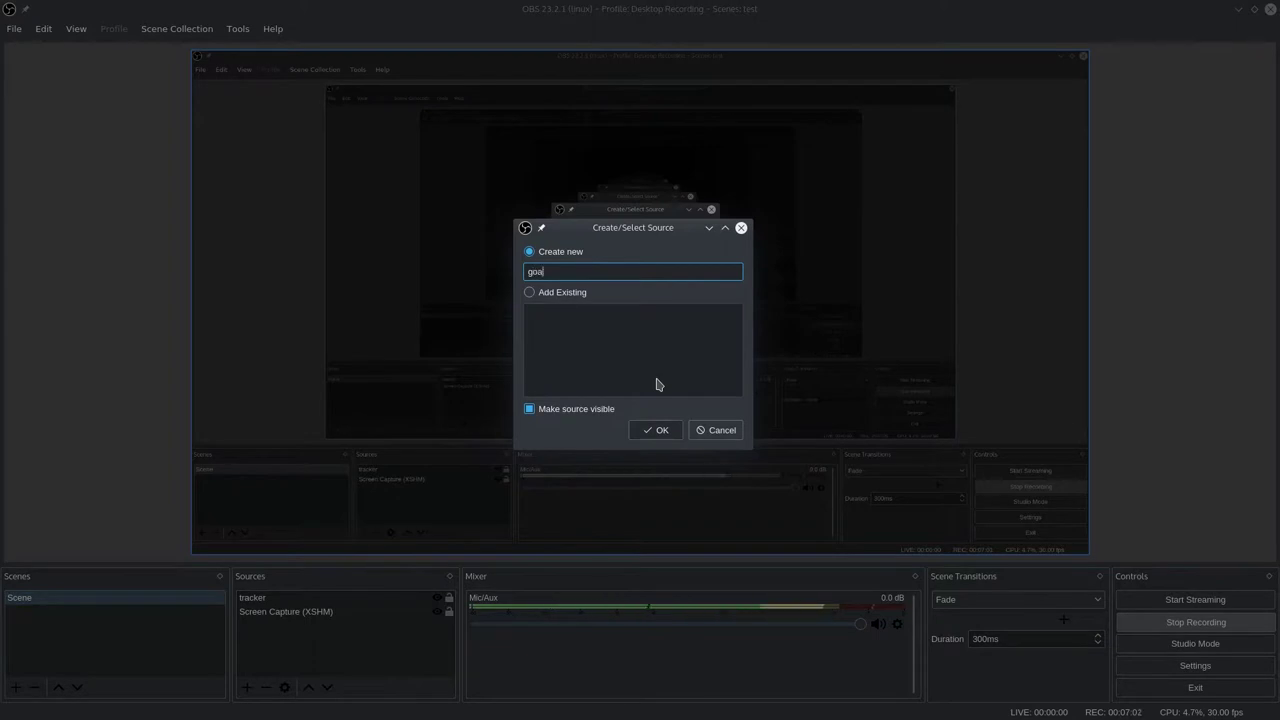
{"action": "type", "text": "ltext"}
{"action": "key", "text": "Return"}
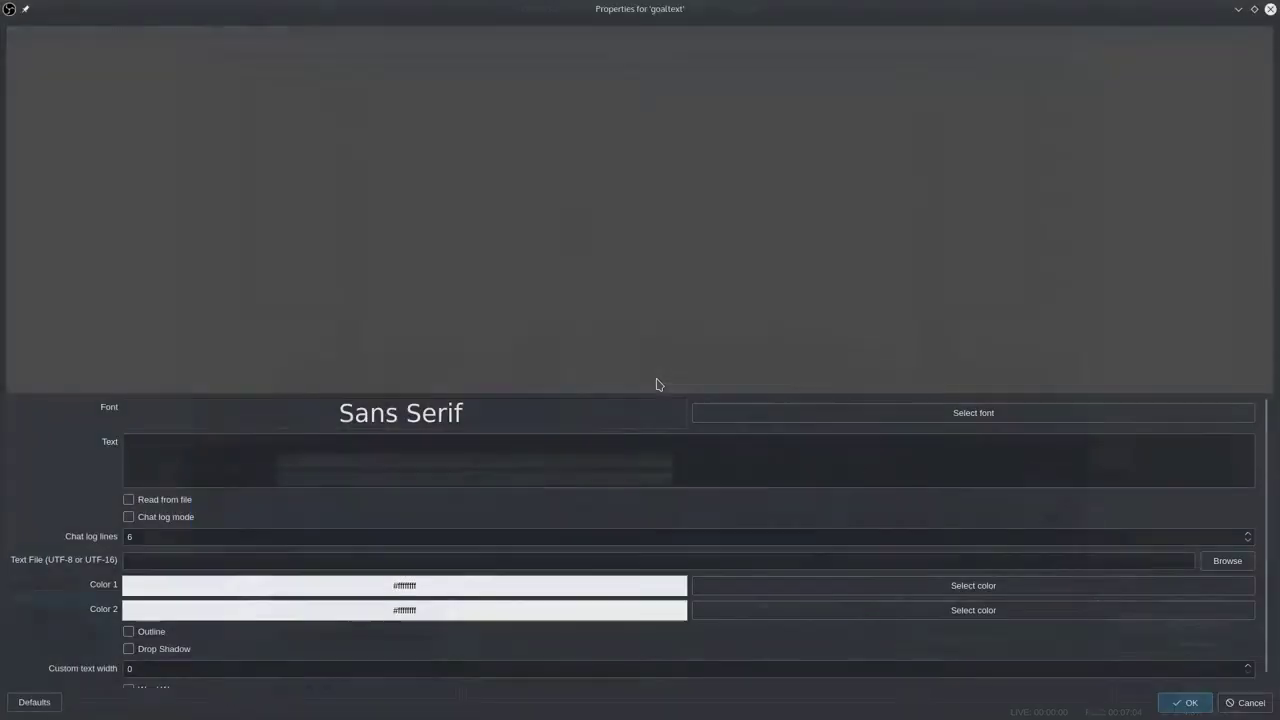
Set the goaltext source's text to "Goal:" and enlarge it in the upper-left corner of the scene canvas
{"action": "left_click", "coordinate": [439, 440]}
{"action": "type", "text": "G"}
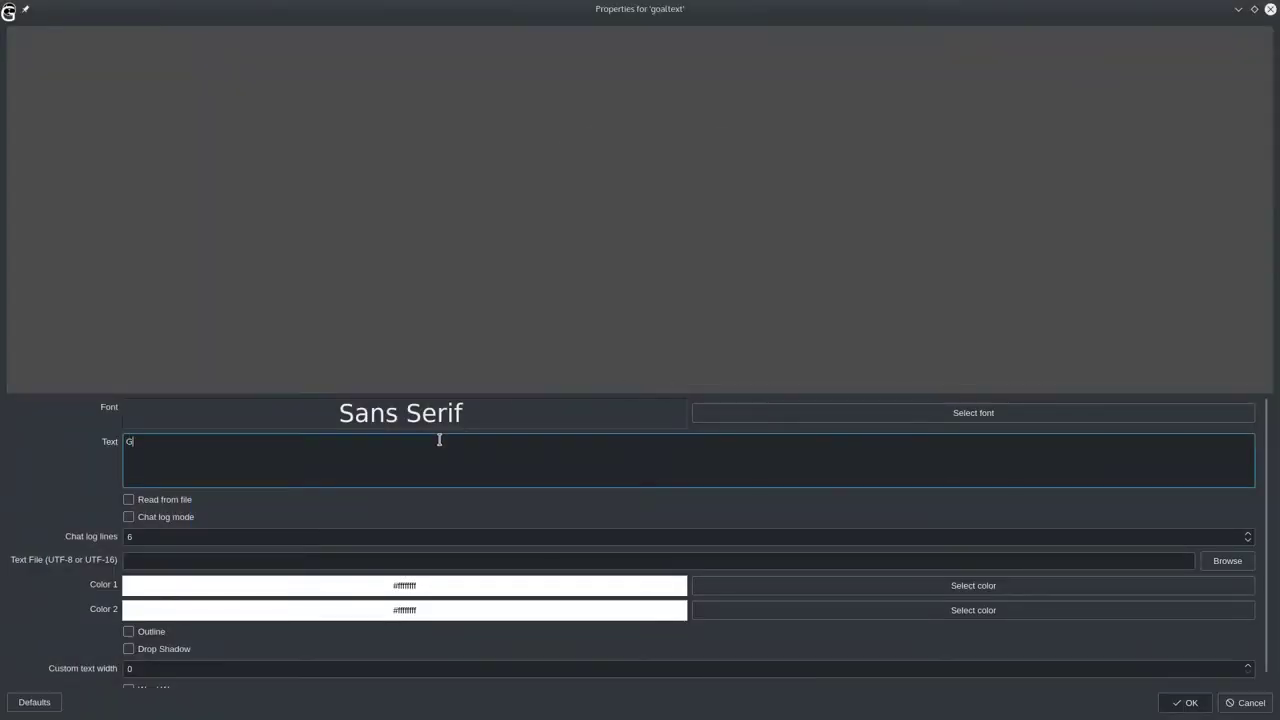
{"action": "type", "text": "oal:"}
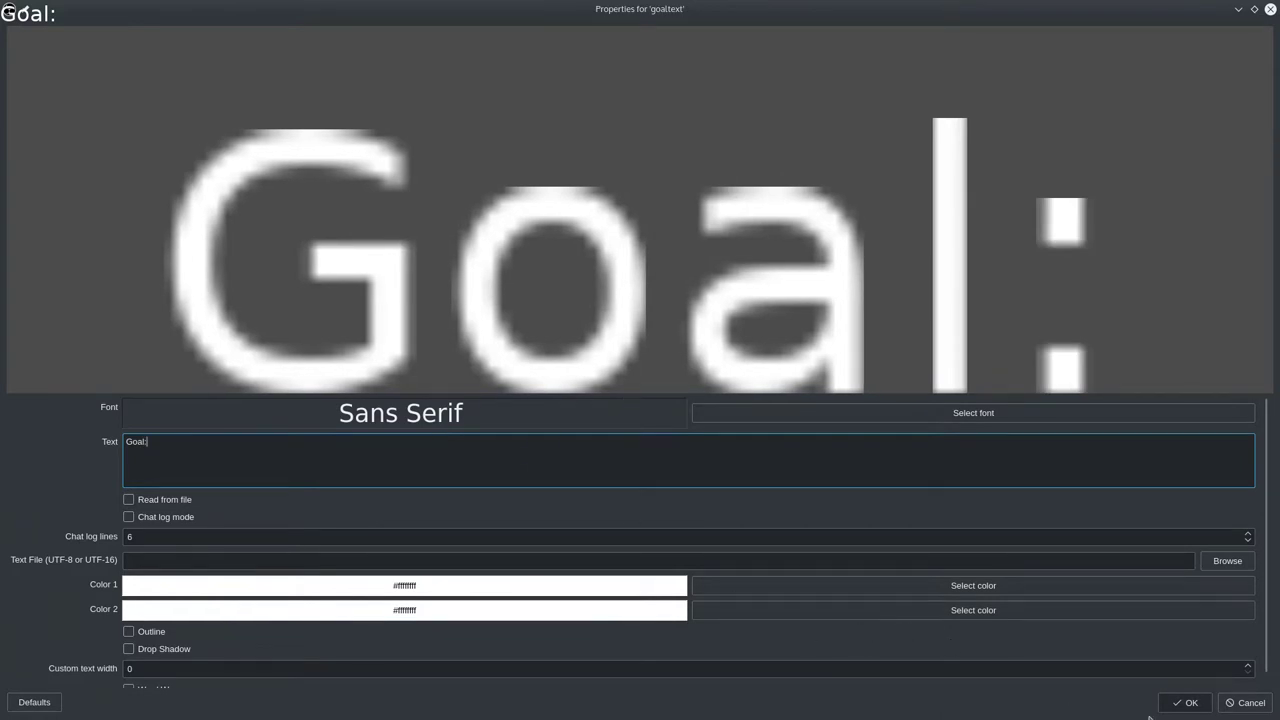
{"action": "left_click", "coordinate": [1185, 702]}
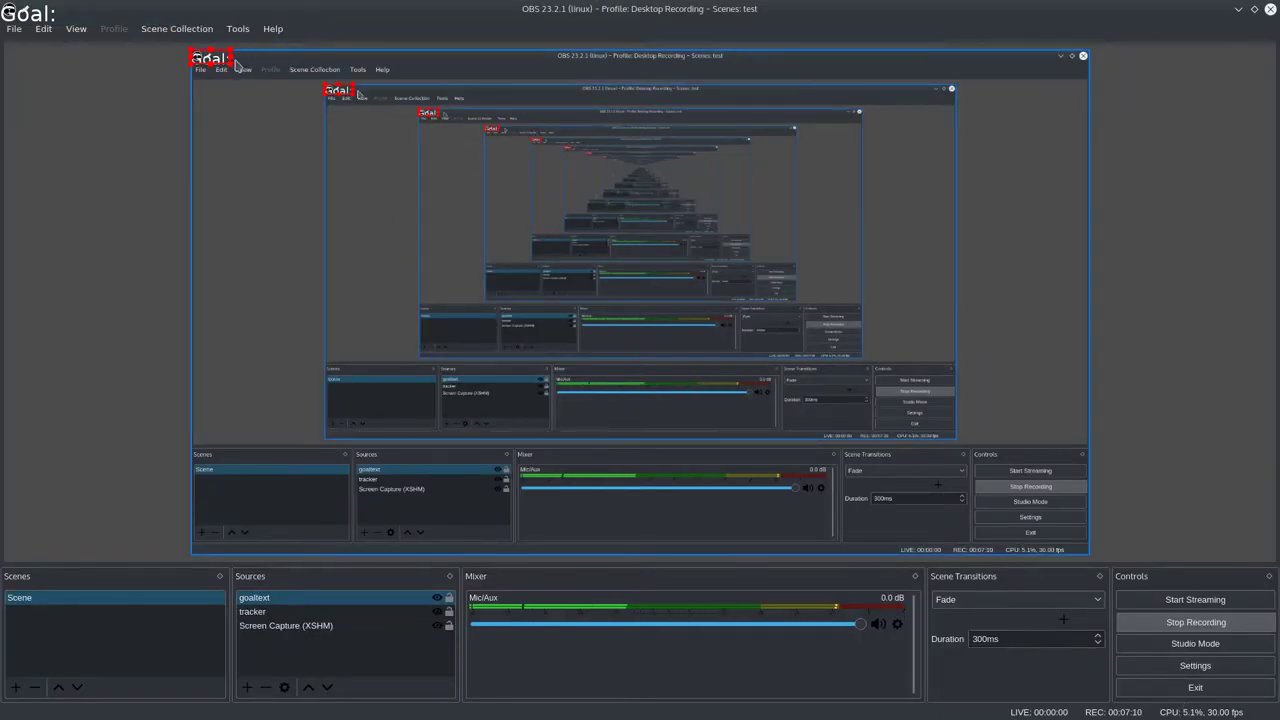
{"action": "left_click_drag", "start_coordinate": [233, 65], "coordinate": [343, 105]}
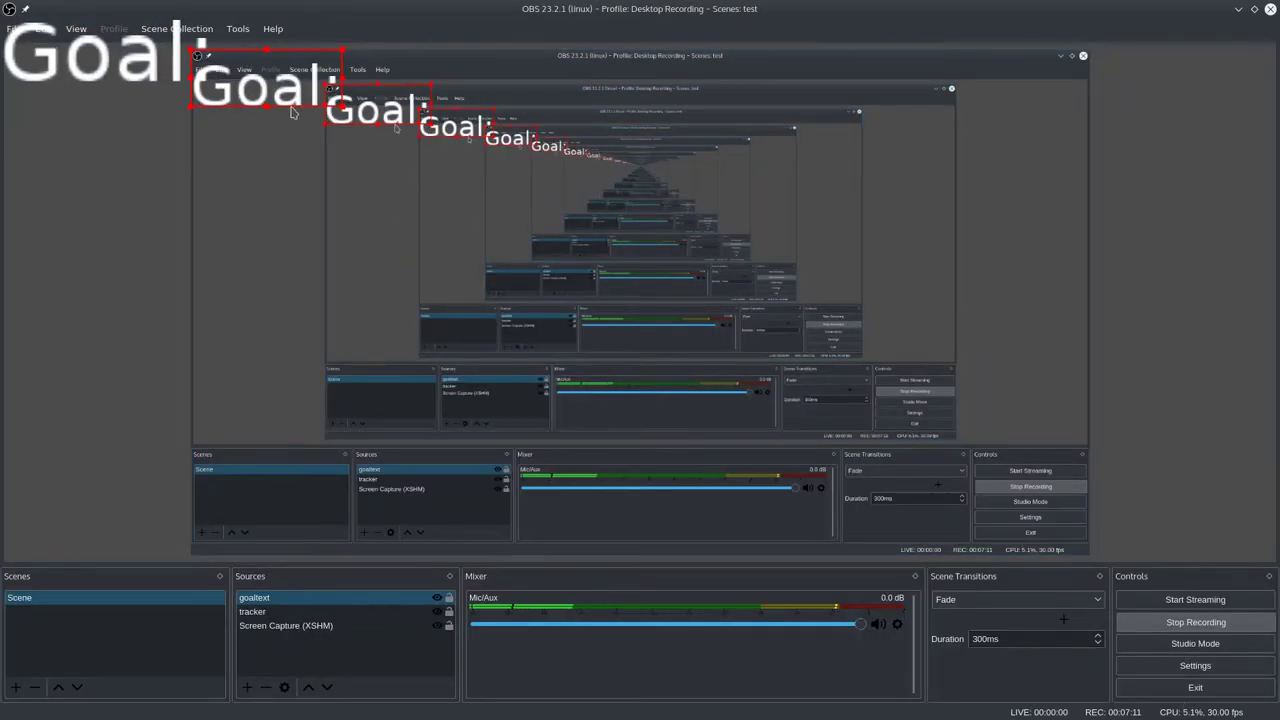
{"action": "left_click", "coordinate": [100, 190]}
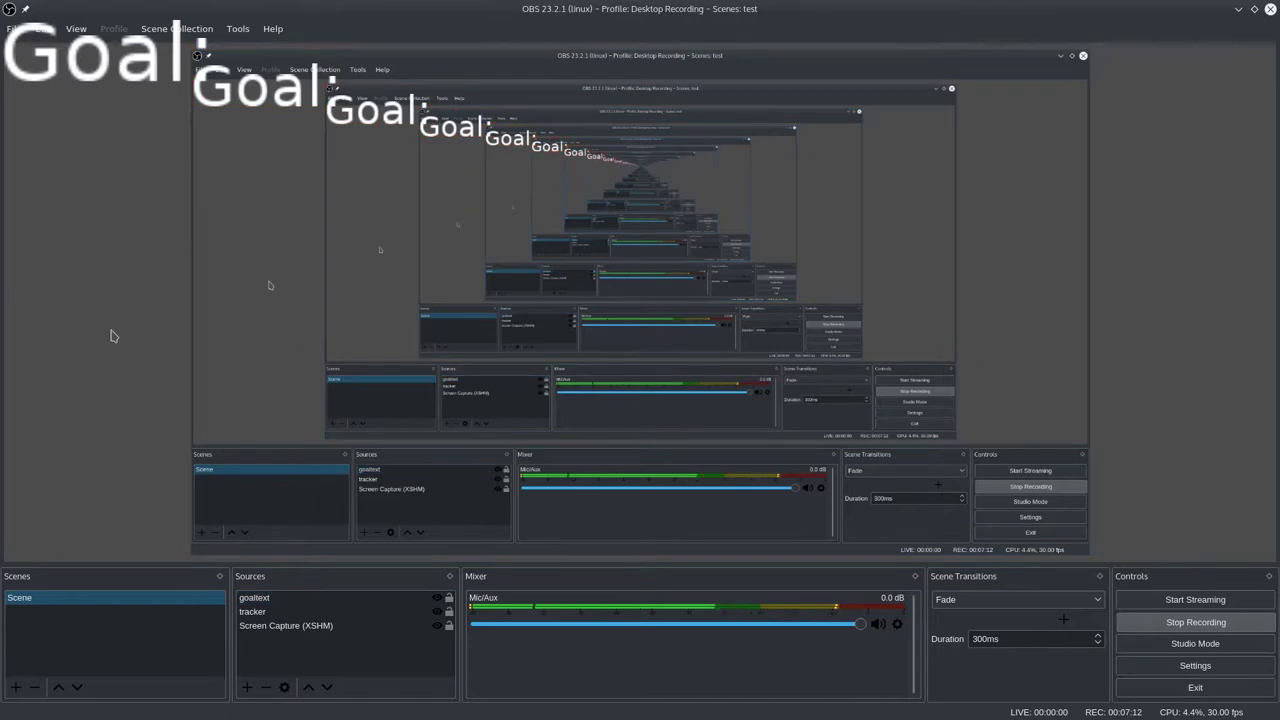
Add a new Text (FreeType 2) source named goal to the scene
{"action": "left_click", "coordinate": [248, 686]}
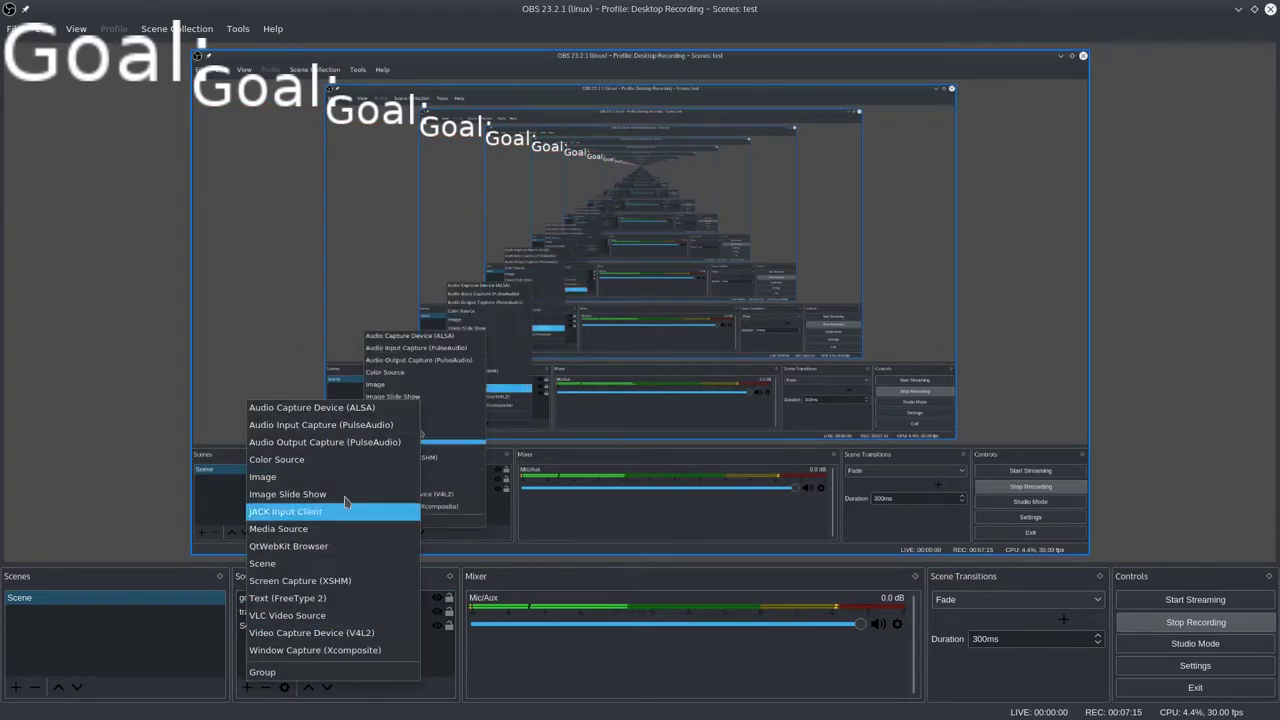
{"action": "left_click", "coordinate": [361, 597]}
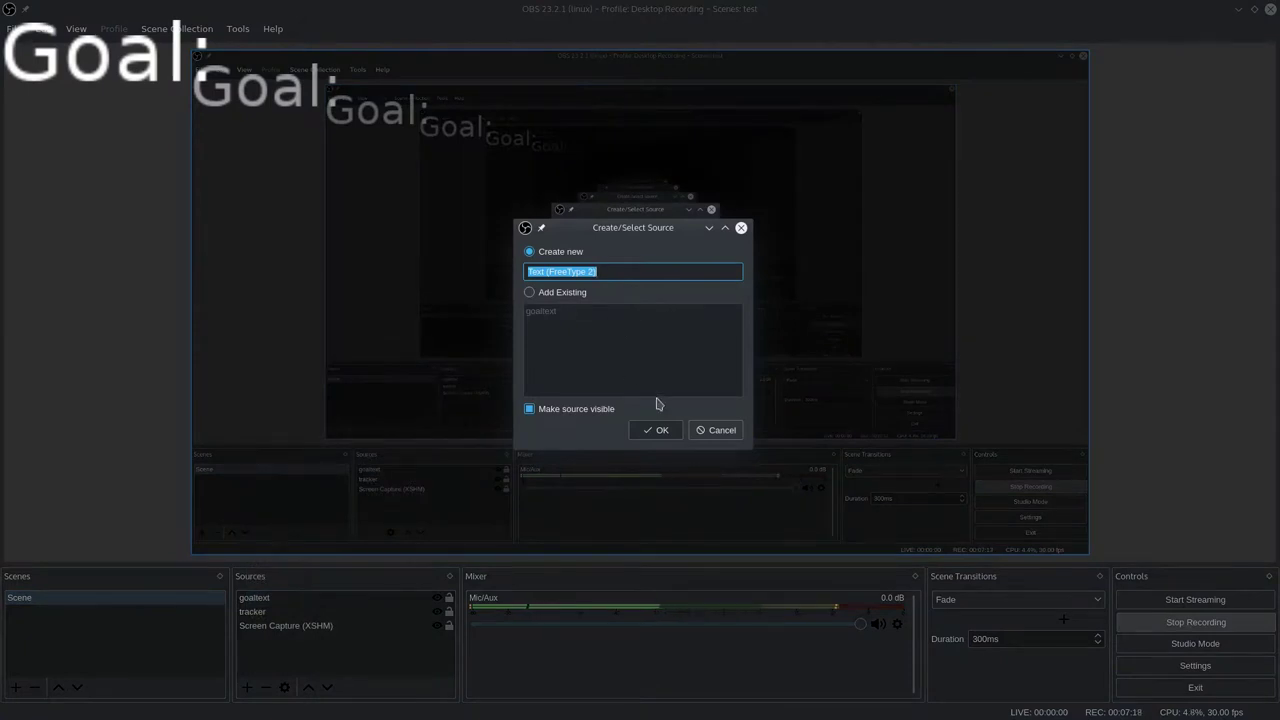
{"action": "type", "text": "goal"}
{"action": "key", "text": "Return"}
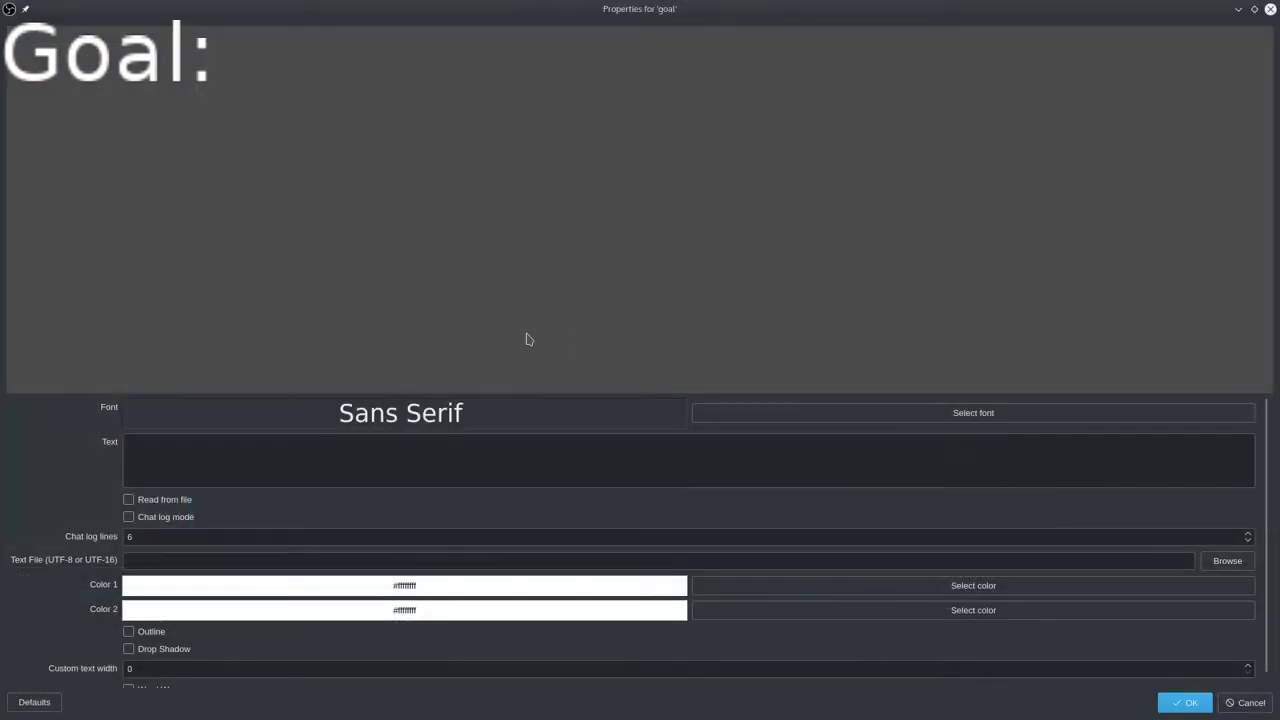
Make the goal source read its text from the file goal.txt in the Dropbox/ELtracker folder
{"action": "left_click", "coordinate": [170, 500]}
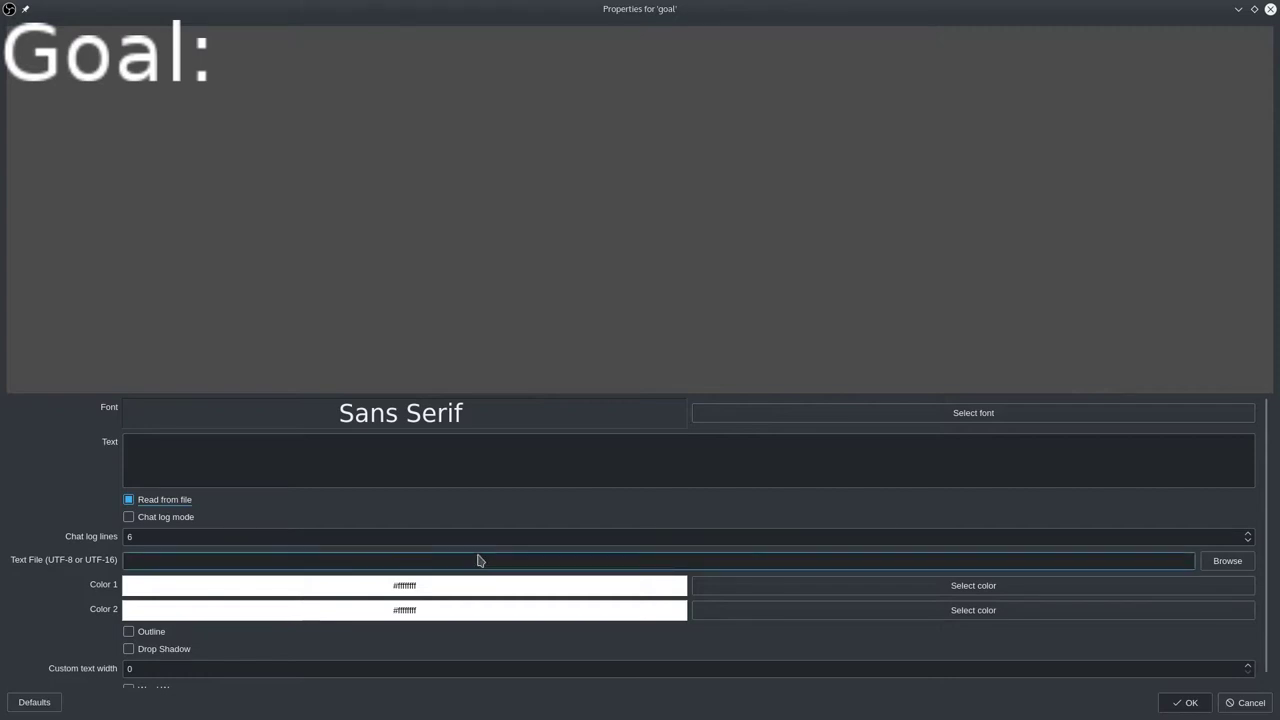
{"action": "left_click", "coordinate": [1228, 561]}
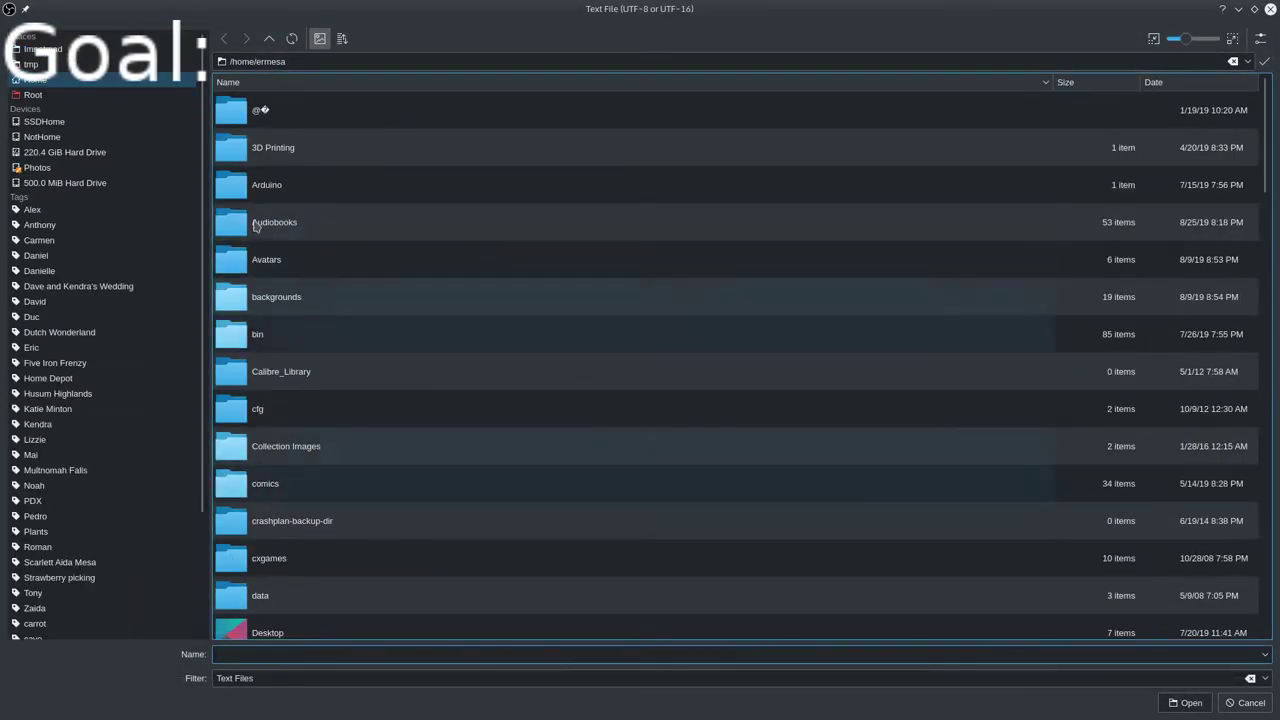
{"action": "scroll", "coordinate": [280, 483], "scroll_direction": "down", "scroll_amount": 3}
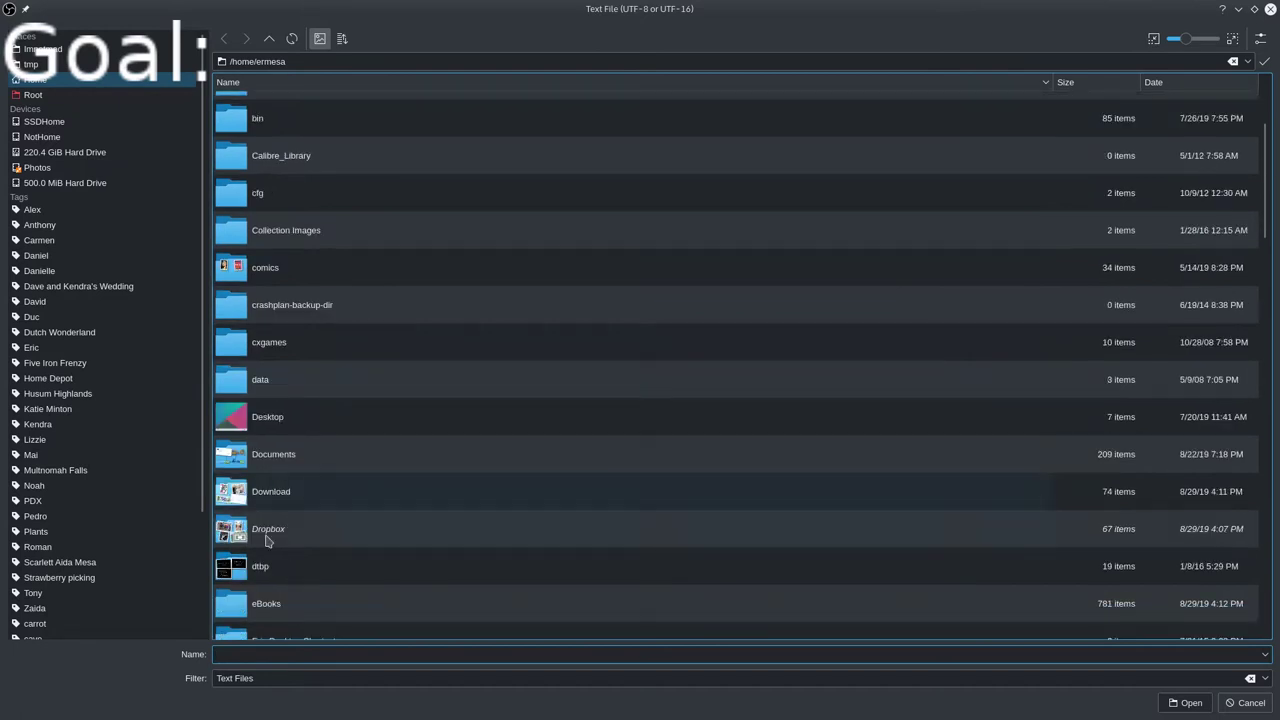
{"action": "left_click", "coordinate": [263, 530]}
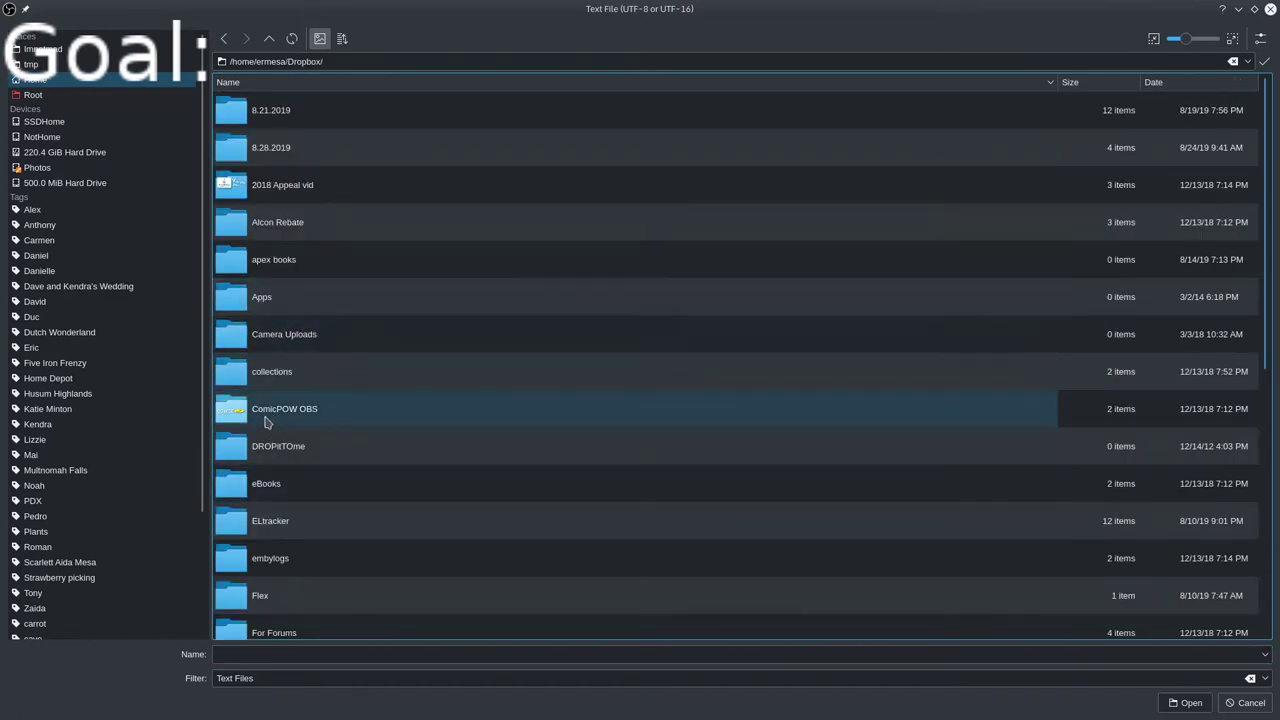
{"action": "left_click", "coordinate": [240, 528]}
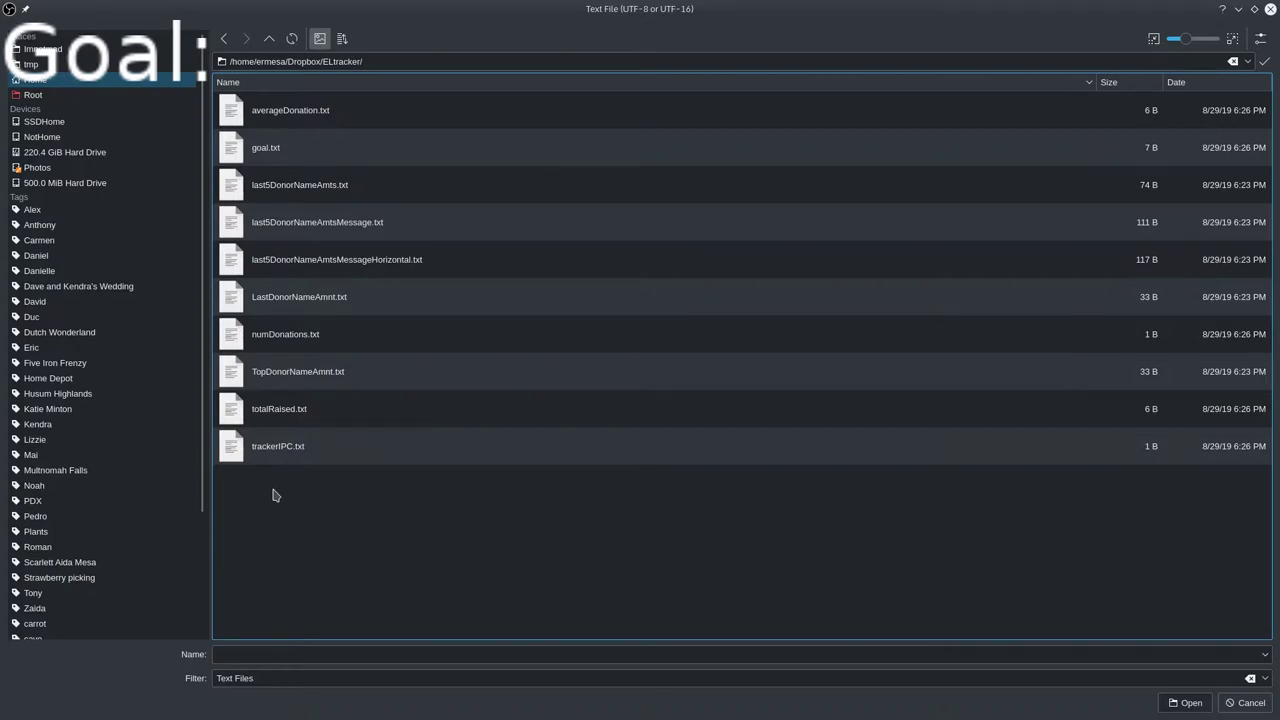
{"action": "double_click", "coordinate": [352, 152]}
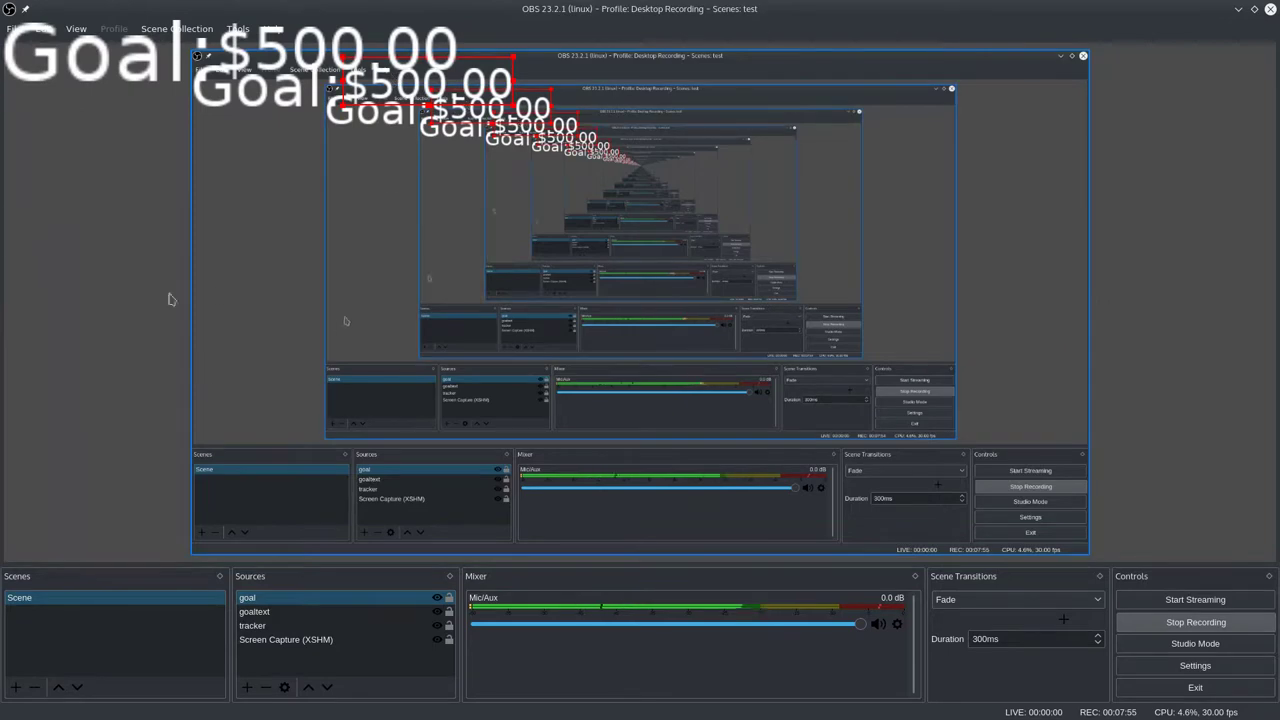
Move the goaltext and goal sources together down to the lower-left area of the scene canvas
{"action": "left_click", "coordinate": [262, 83]}
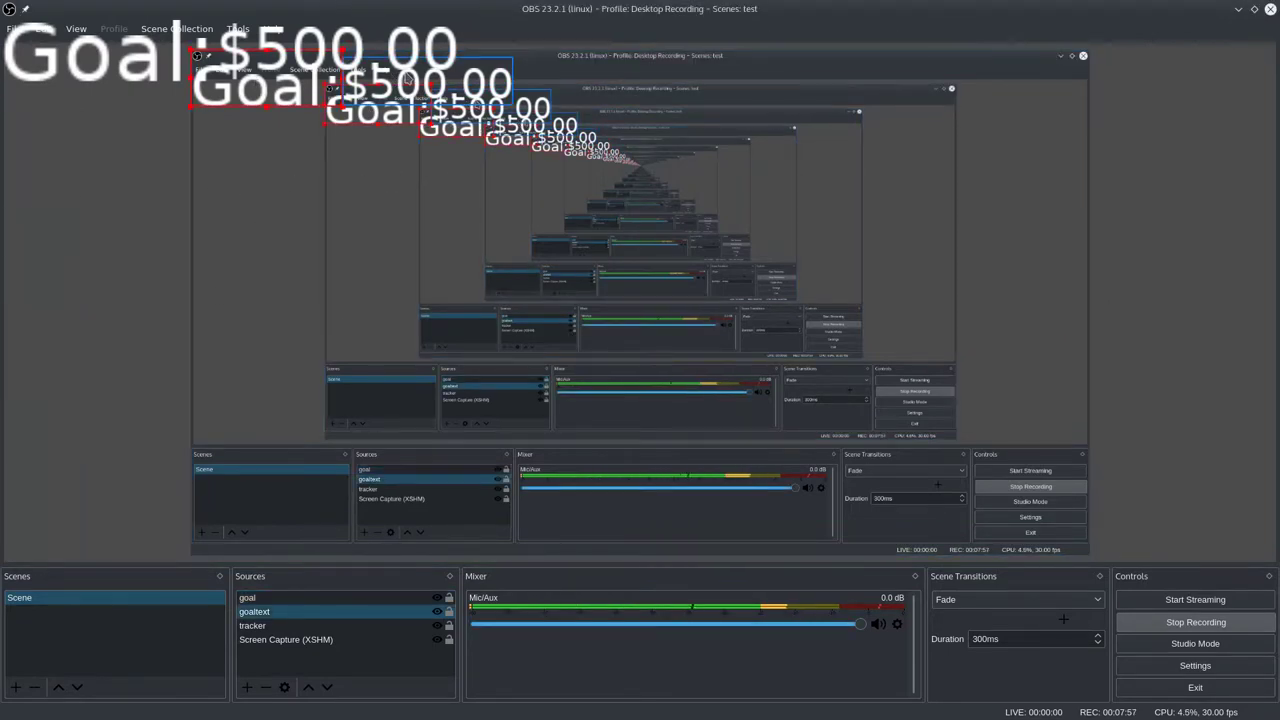
{"action": "left_click", "coordinate": [385, 84], "text": "ctrl"}
{"action": "left_click_drag", "start_coordinate": [377, 74], "coordinate": [377, 384]}
{"action": "left_click", "coordinate": [879, 267]}
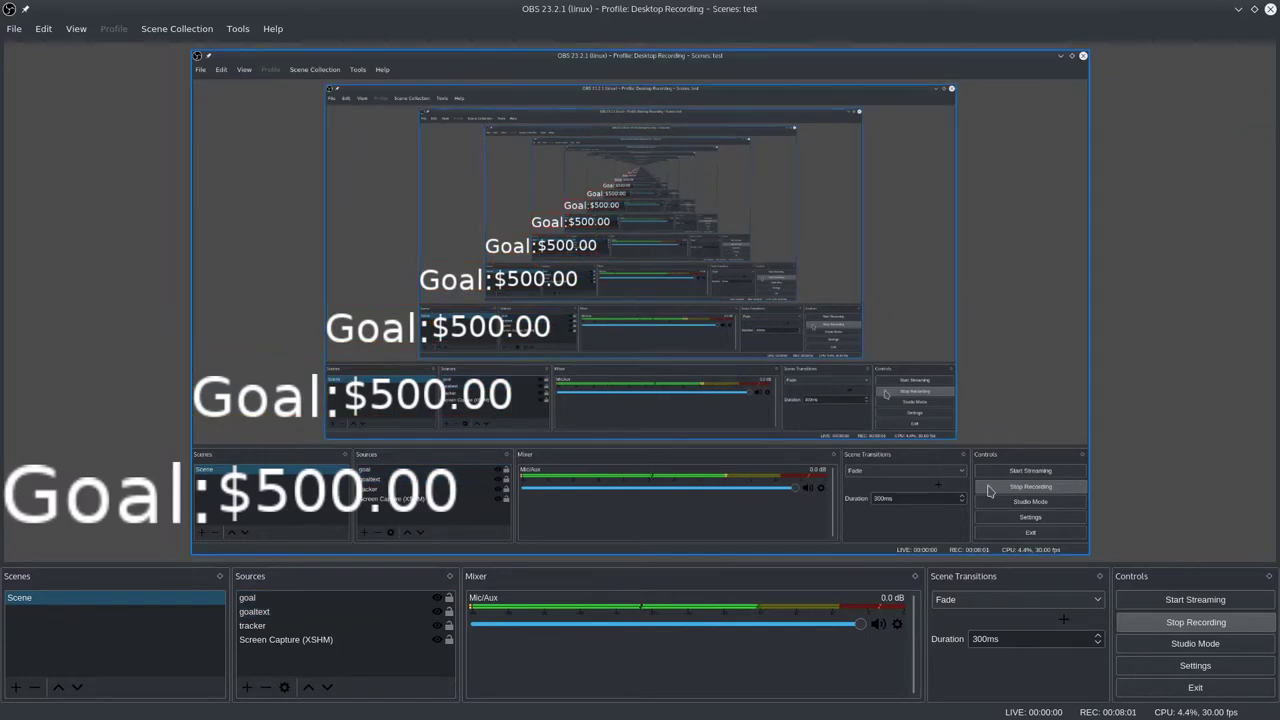
{"action": "left_click", "coordinate": [509, 396]}
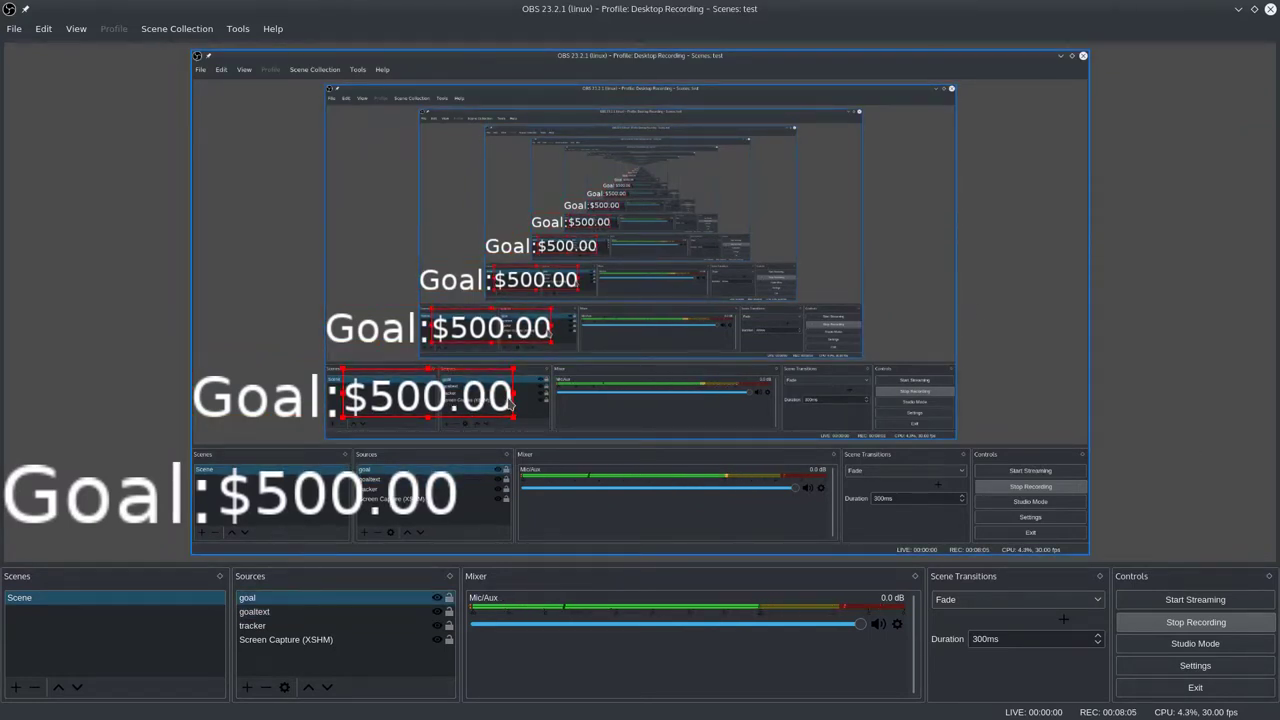
{"action": "left_click", "coordinate": [1207, 326]}
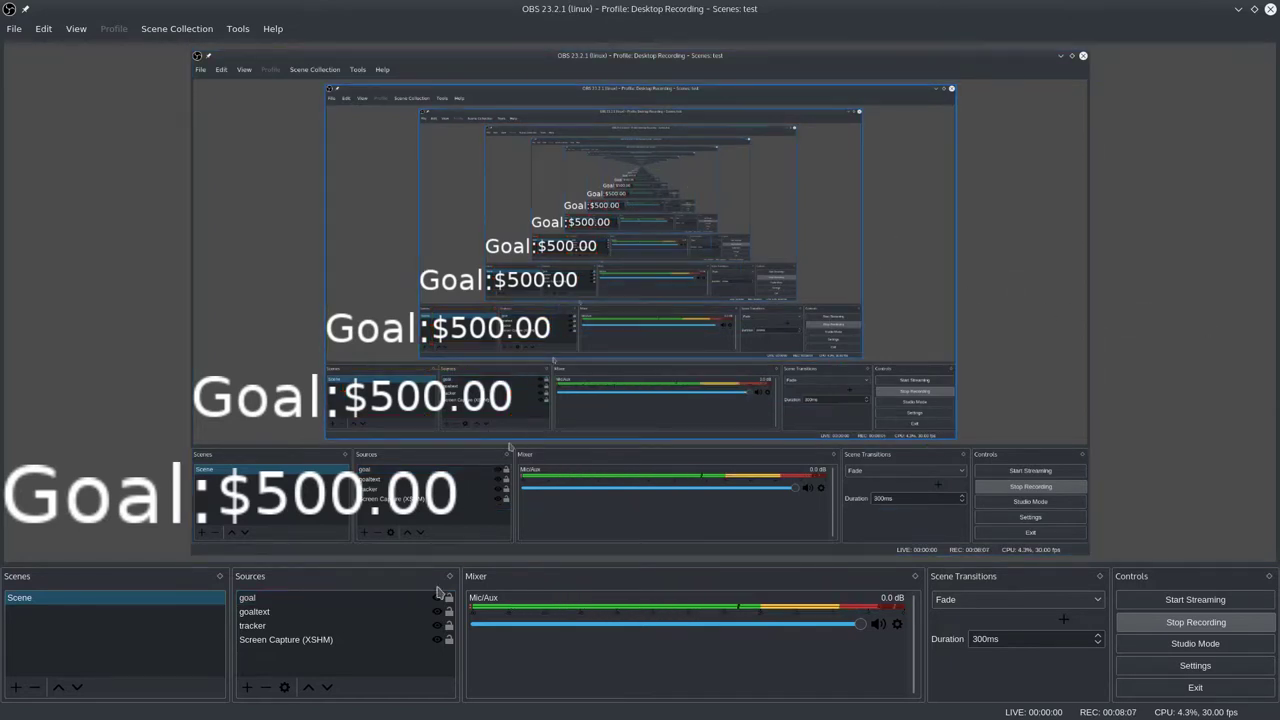
Add a new Text (FreeType 2) source named horizontal scroll to the scene
{"action": "left_click", "coordinate": [247, 688]}
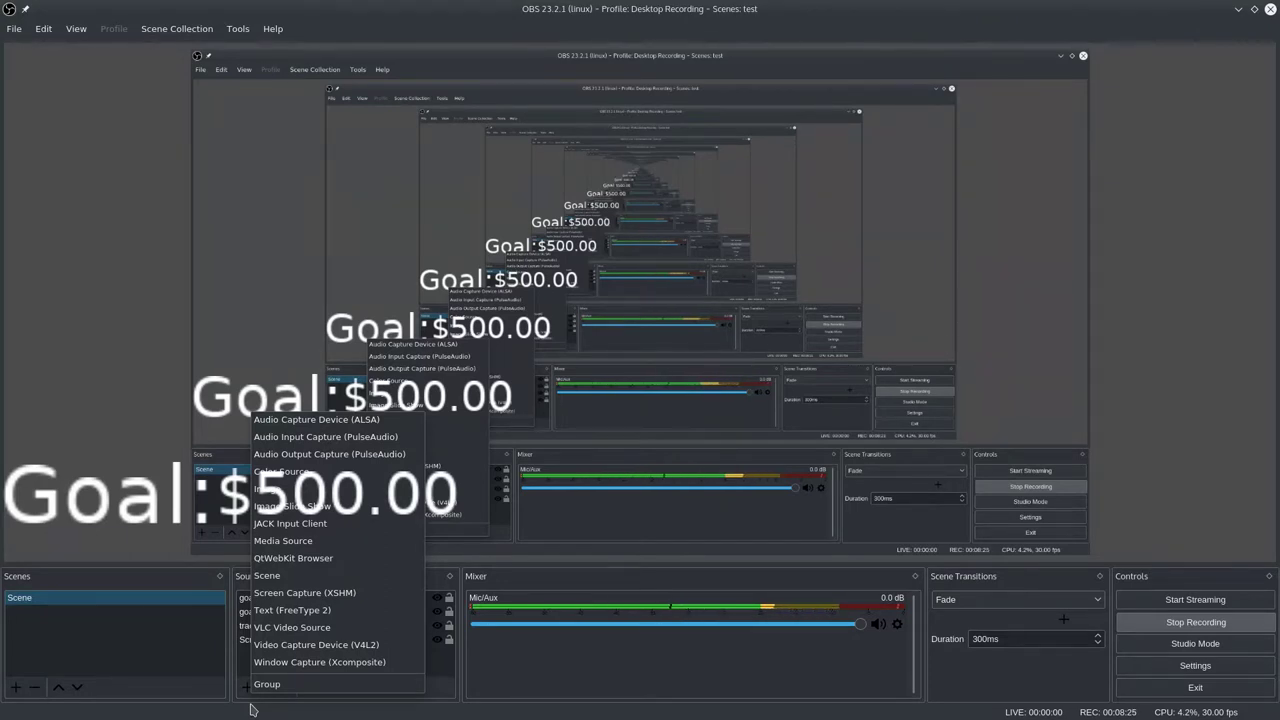
{"action": "left_click", "coordinate": [360, 612]}
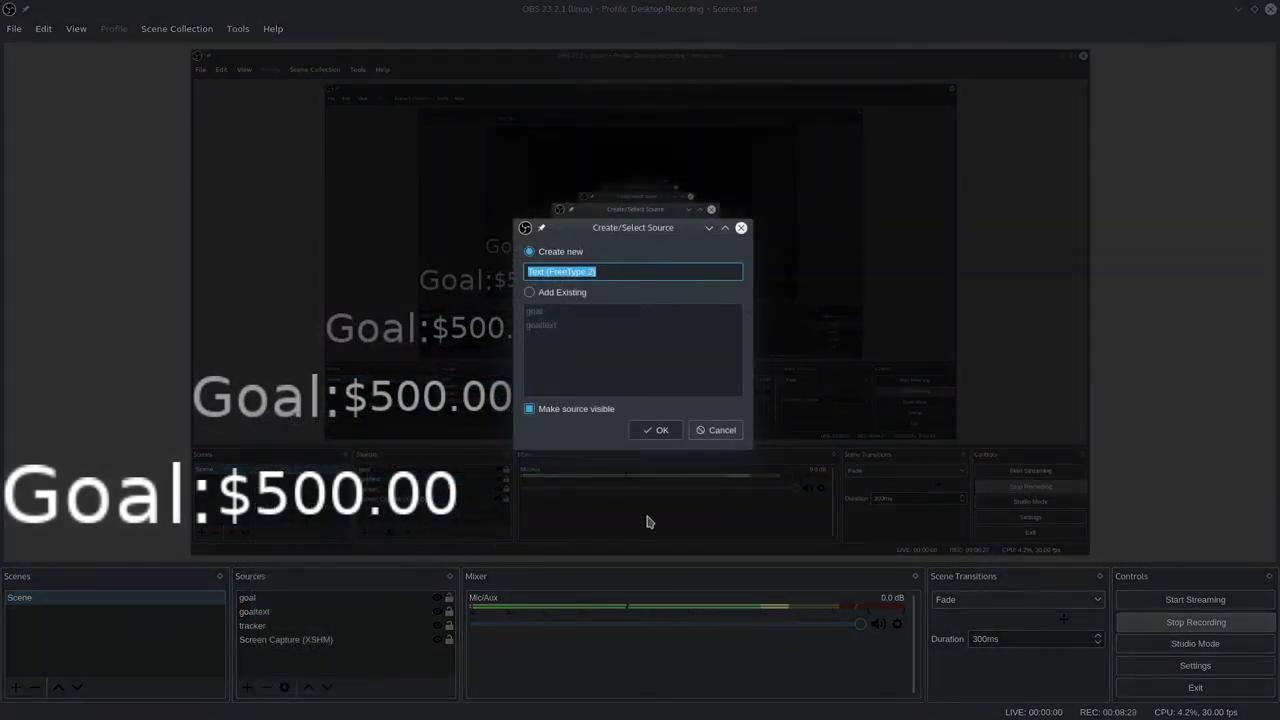
{"action": "type", "text": "hori"}
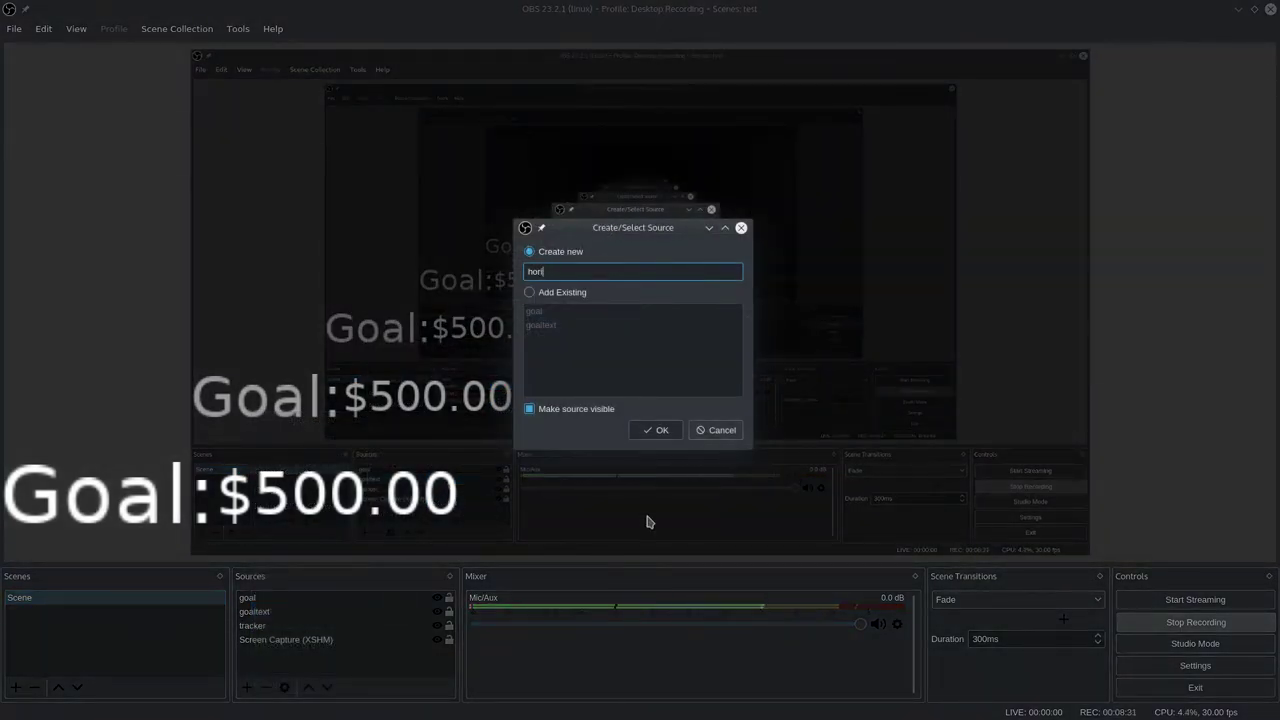
{"action": "type", "text": "zontal scroll"}
{"action": "key", "text": "Return"}
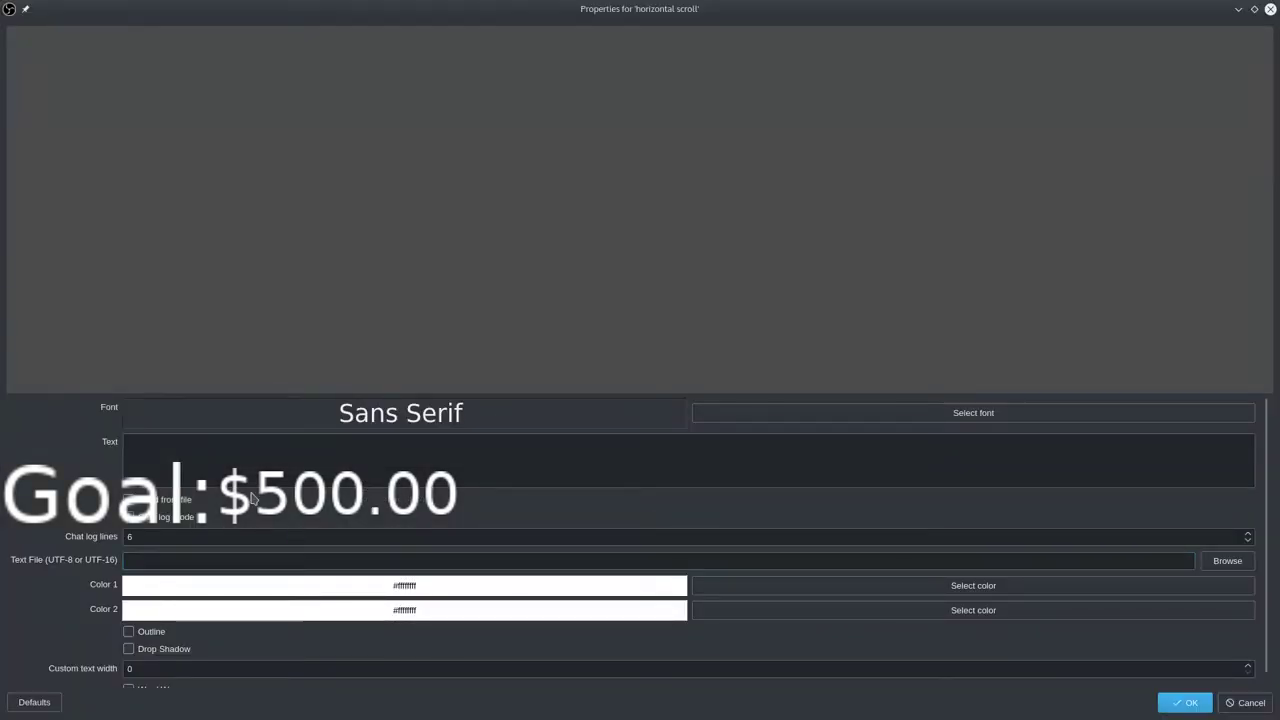
Make the source read from last5DonorNameAmtsMessageHorizontal.txt in the ELtracker folder and stretch it along the full bottom edge of the canvas
{"action": "left_click", "coordinate": [193, 512]}
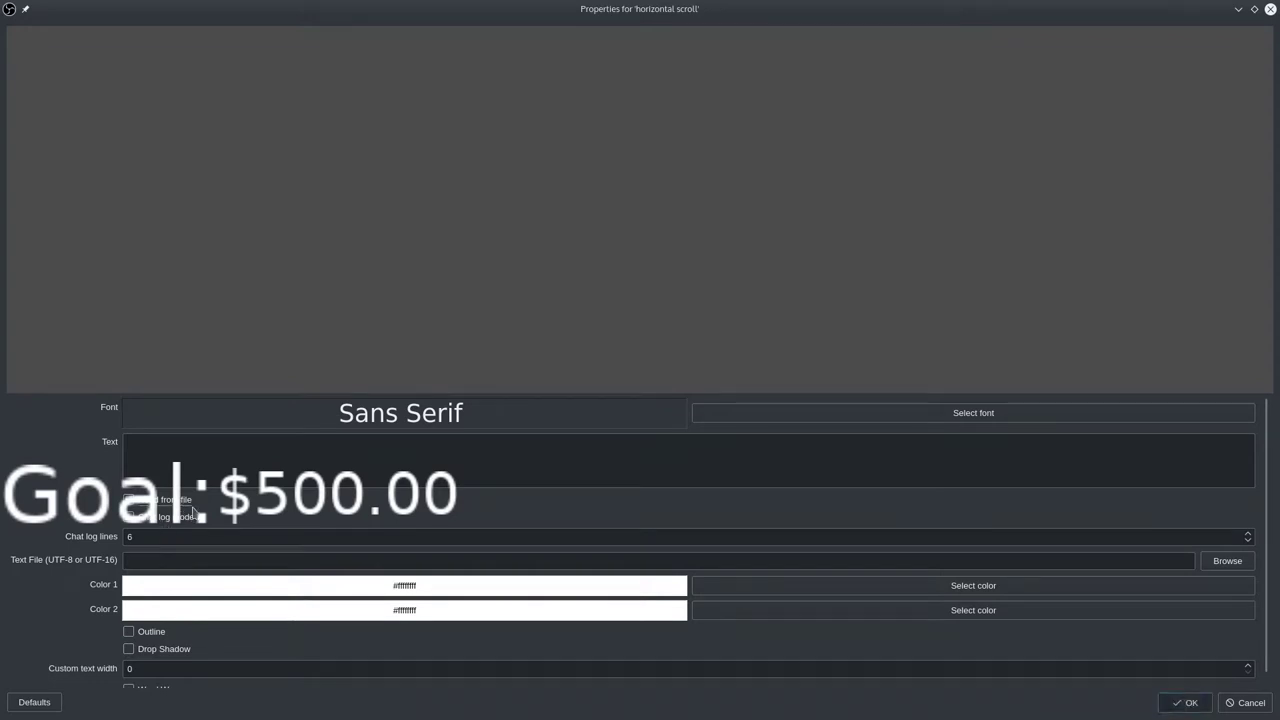
{"action": "left_click", "coordinate": [1226, 562]}
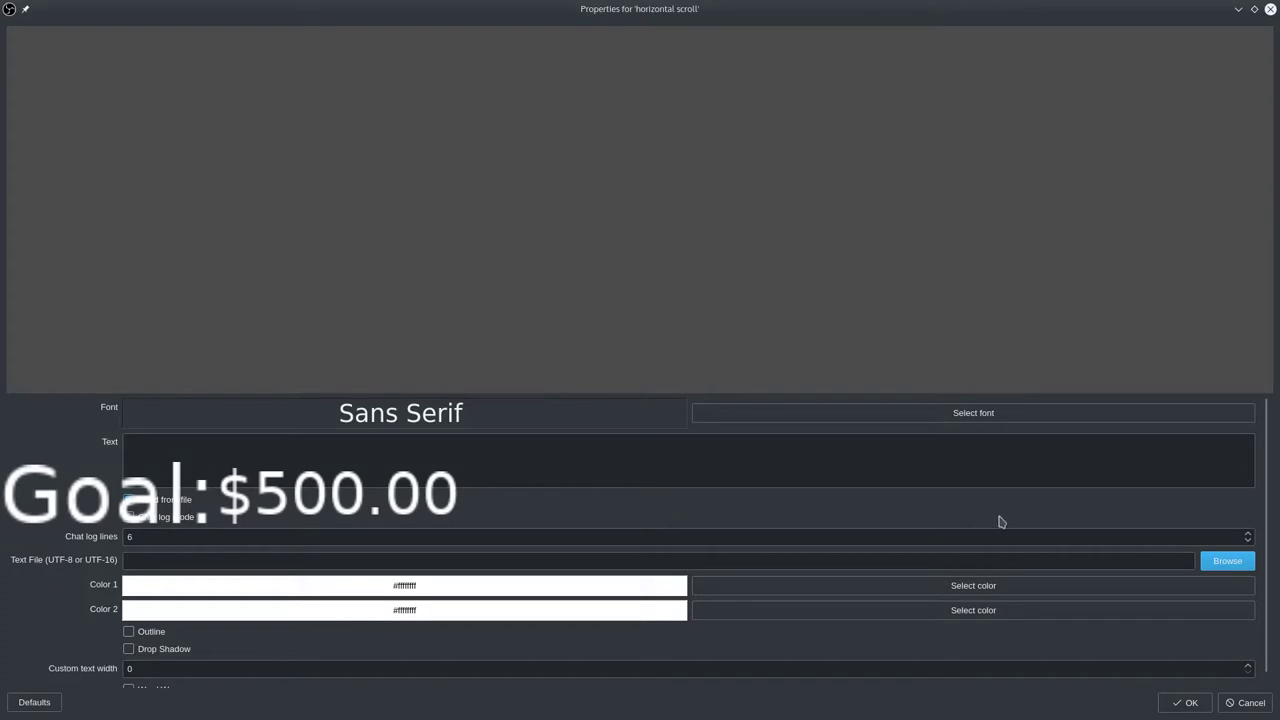
{"action": "left_click", "coordinate": [1228, 562]}
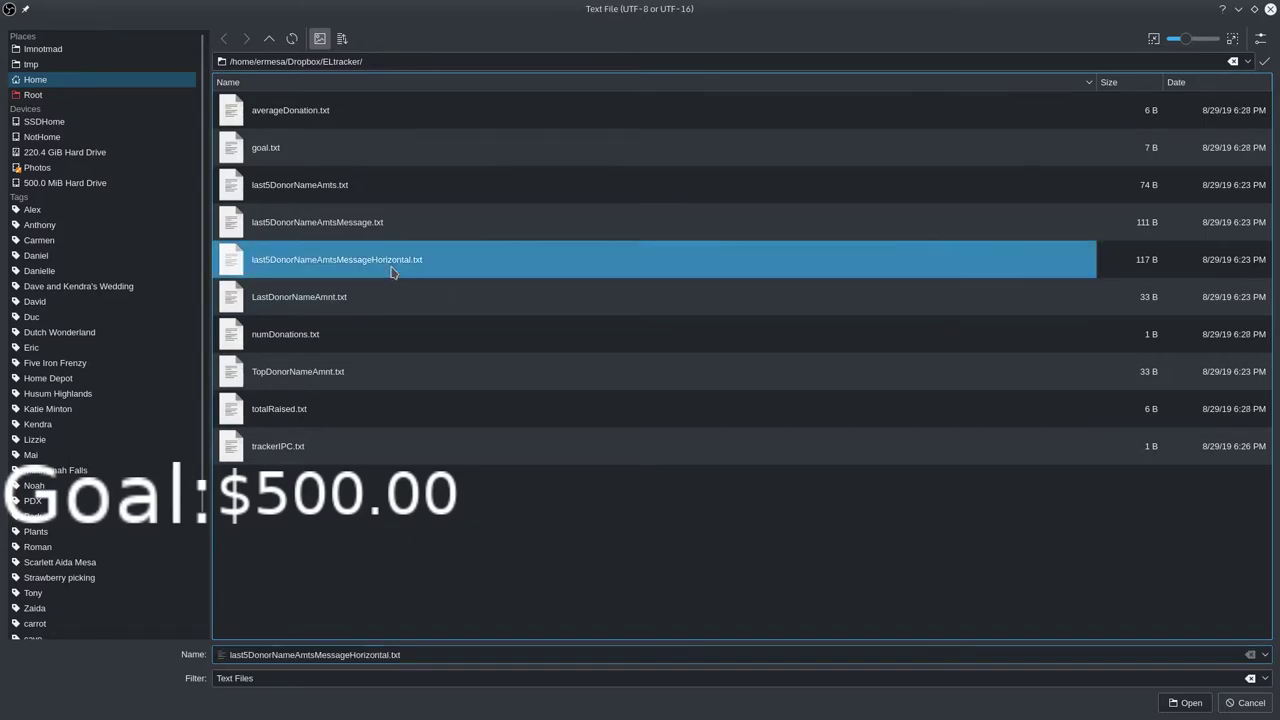
{"action": "double_click", "coordinate": [391, 271]}
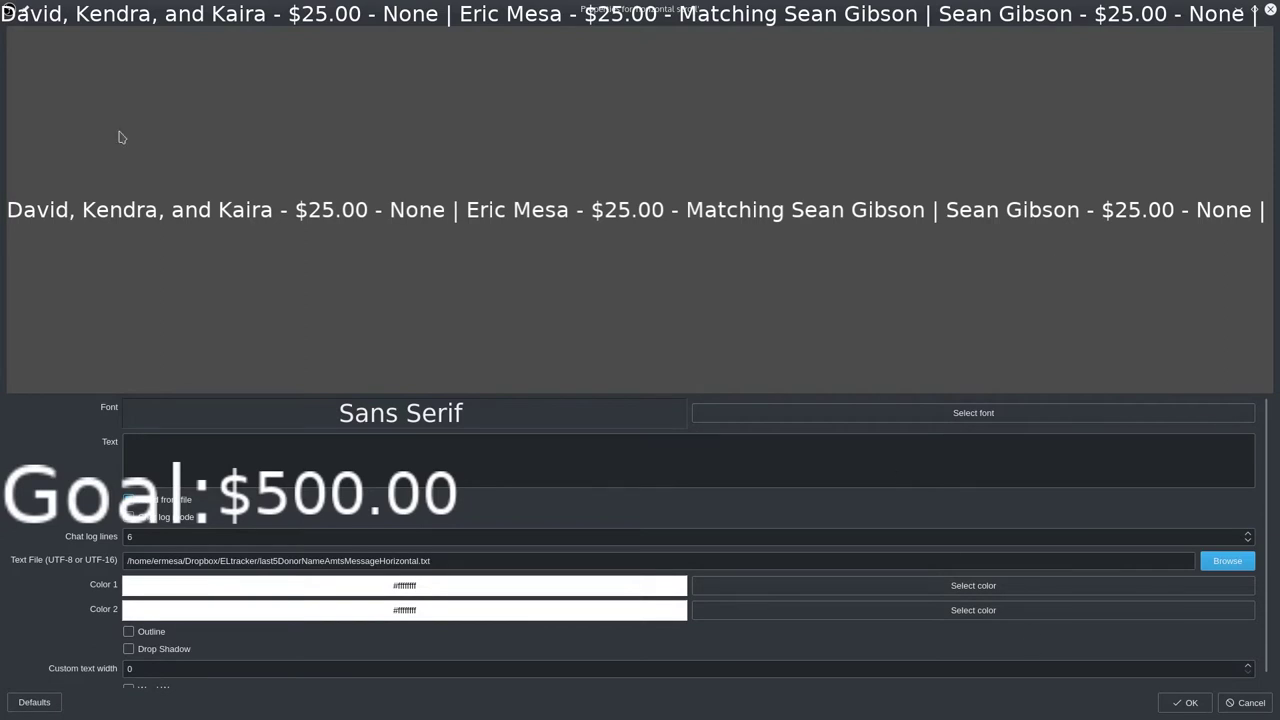
{"action": "left_click", "coordinate": [1185, 703]}
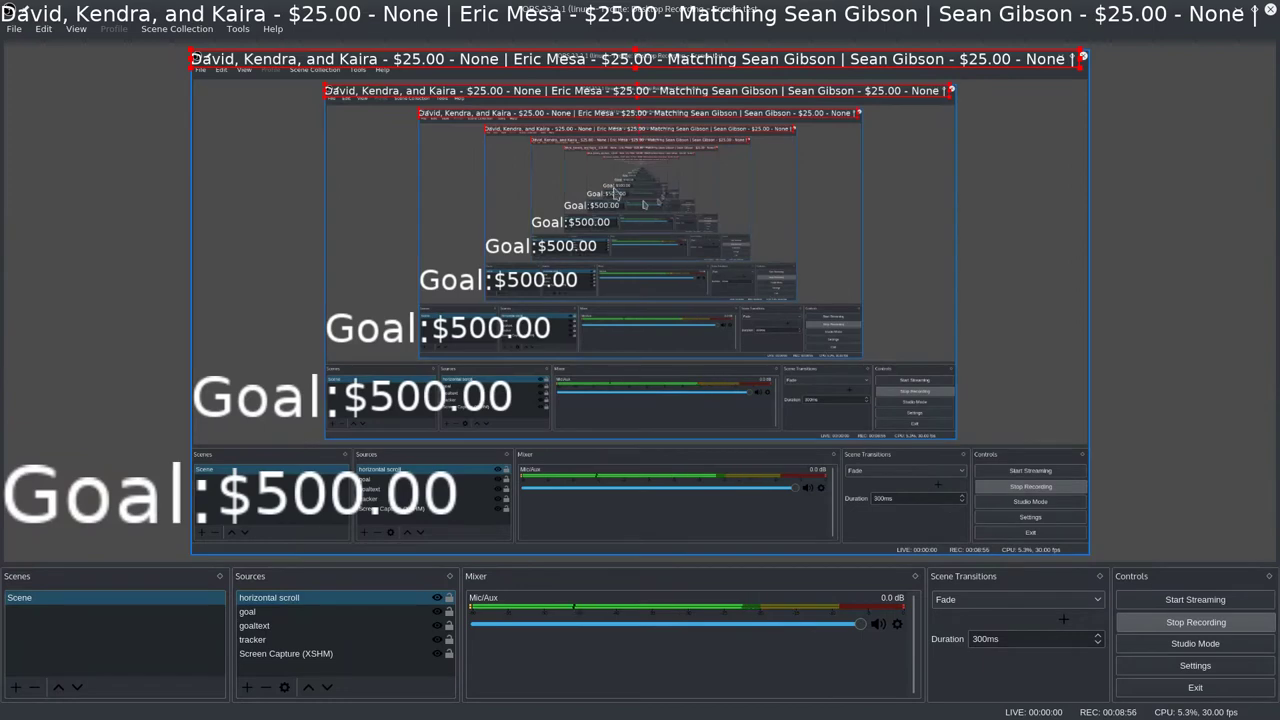
{"action": "left_click_drag", "start_coordinate": [505, 64], "coordinate": [883, 541]}
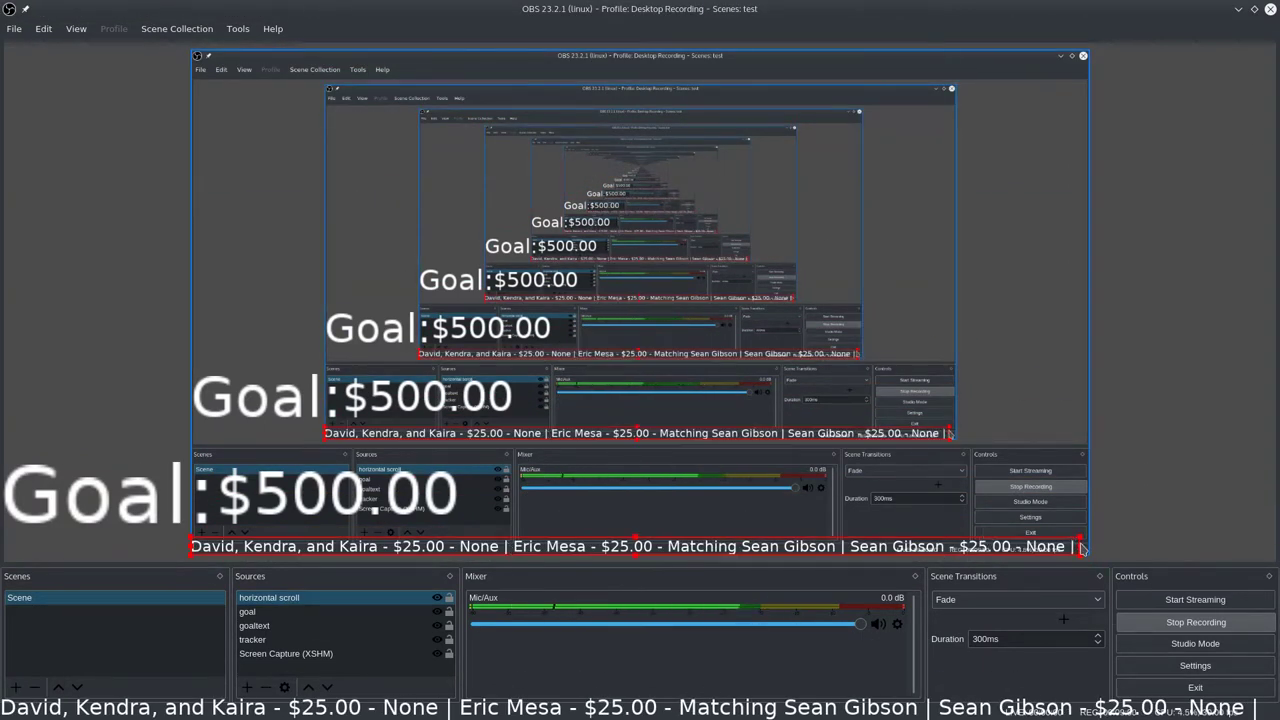
{"action": "left_click_drag", "start_coordinate": [1079, 546], "coordinate": [1091, 549]}
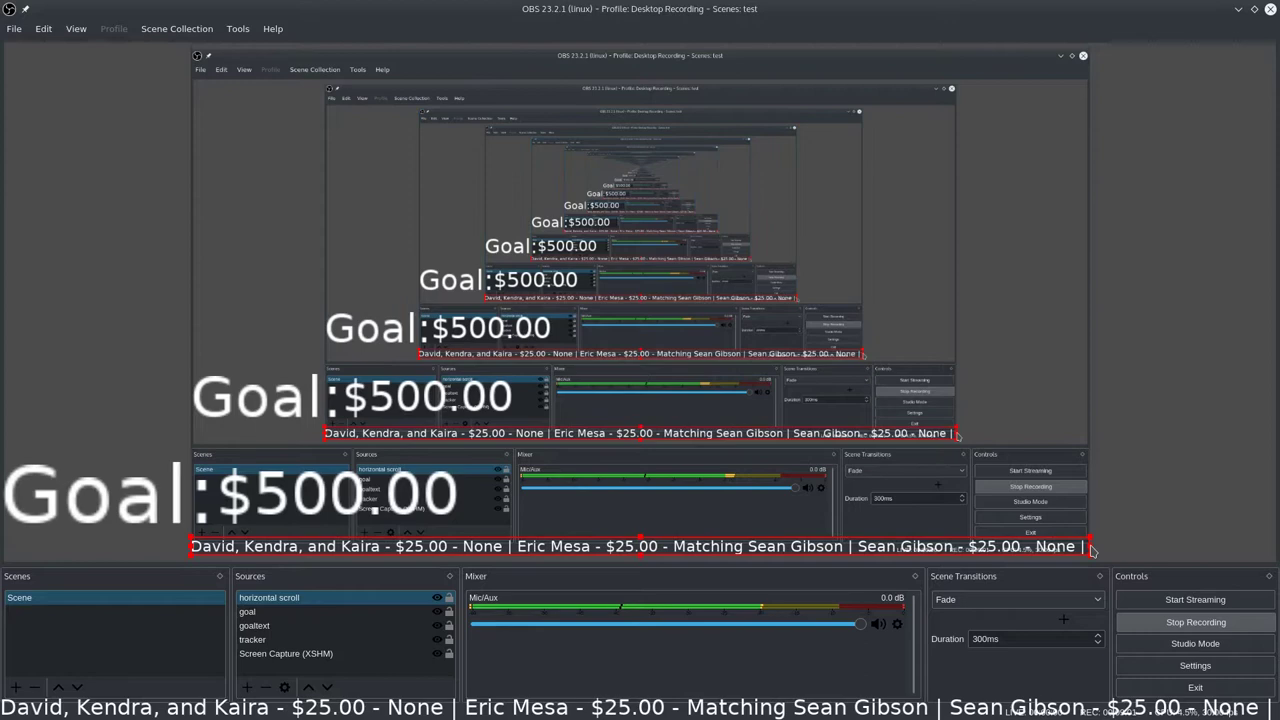
Add a Scroll filter with its default name to the horizontal scroll source
{"action": "right_click", "coordinate": [305, 598]}
{"action": "left_click", "coordinate": [320, 575]}
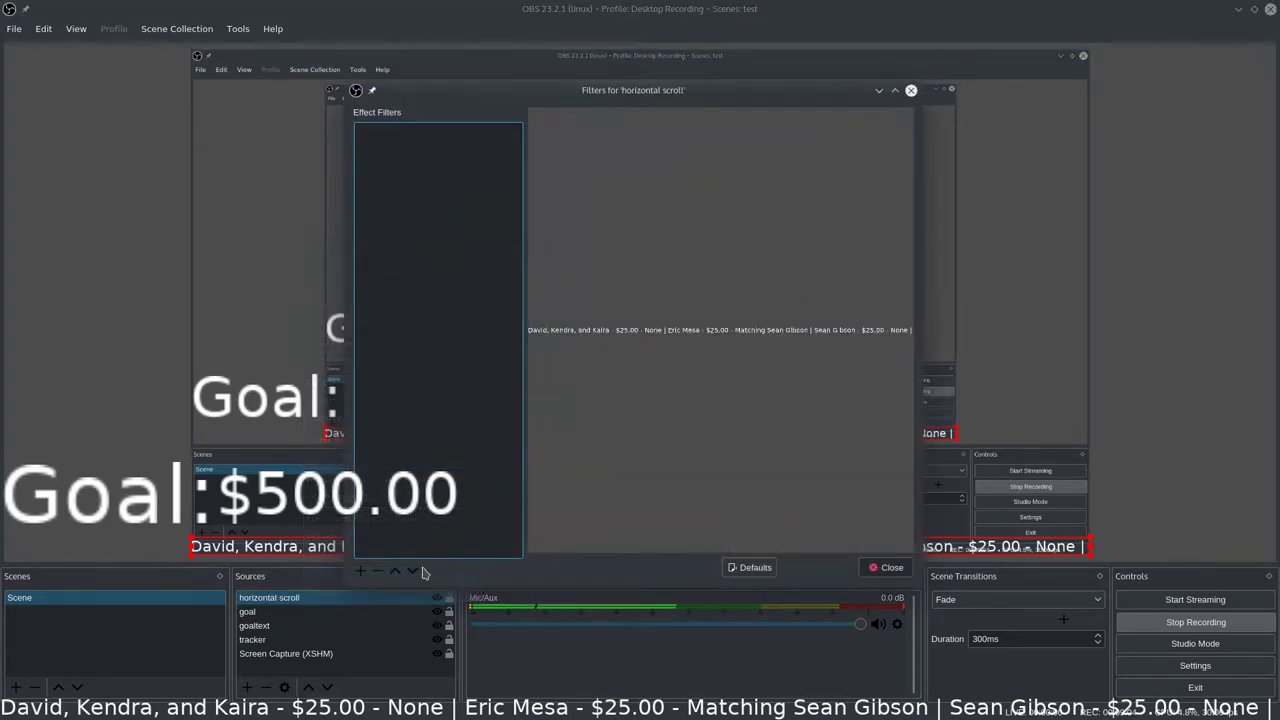
{"action": "left_click", "coordinate": [361, 572]}
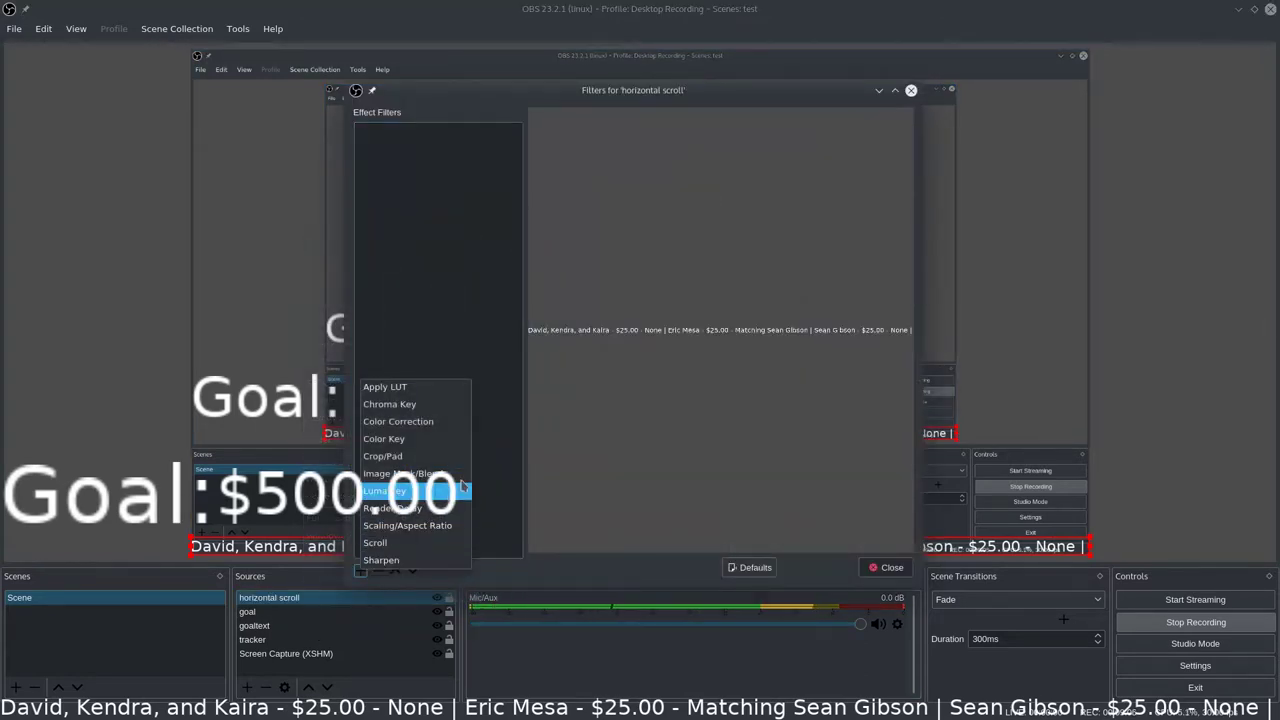
{"action": "left_click", "coordinate": [410, 543]}
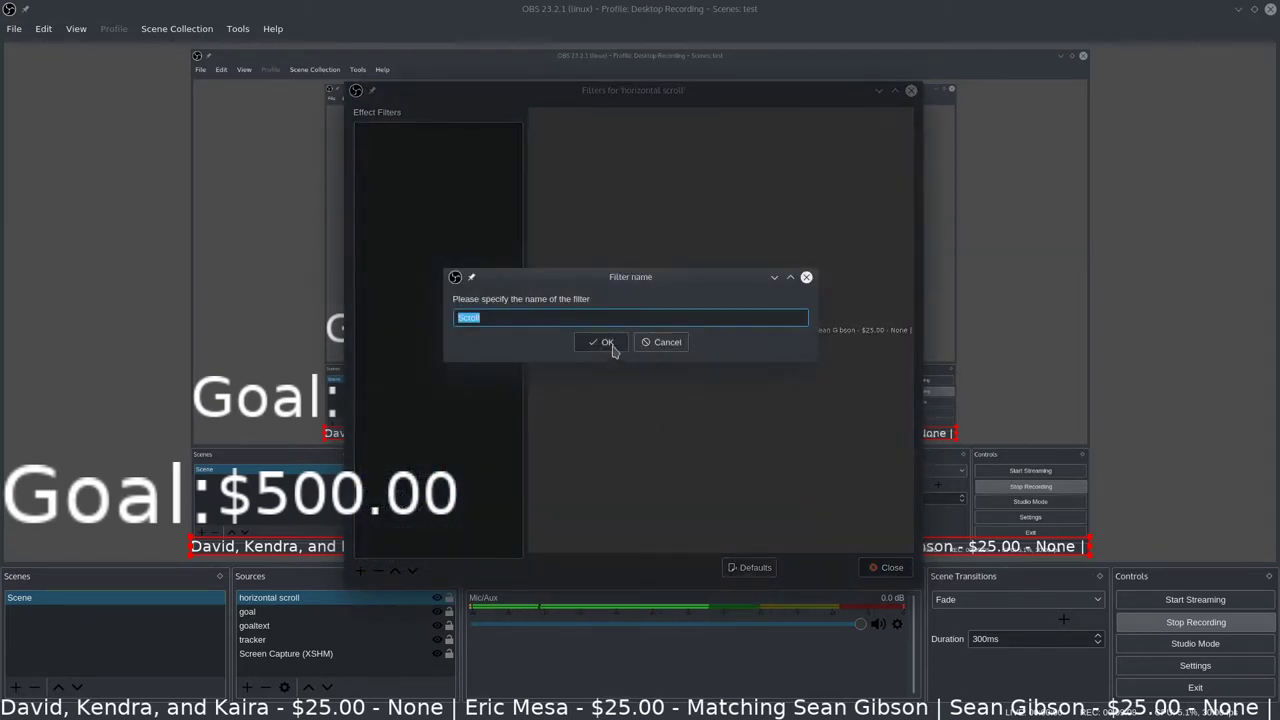
{"action": "left_click", "coordinate": [602, 346]}
Set the Scroll filter's horizontal speed to 67 and close the source's filters
{"action": "left_click_drag", "start_coordinate": [727, 399], "coordinate": [925, 420]}
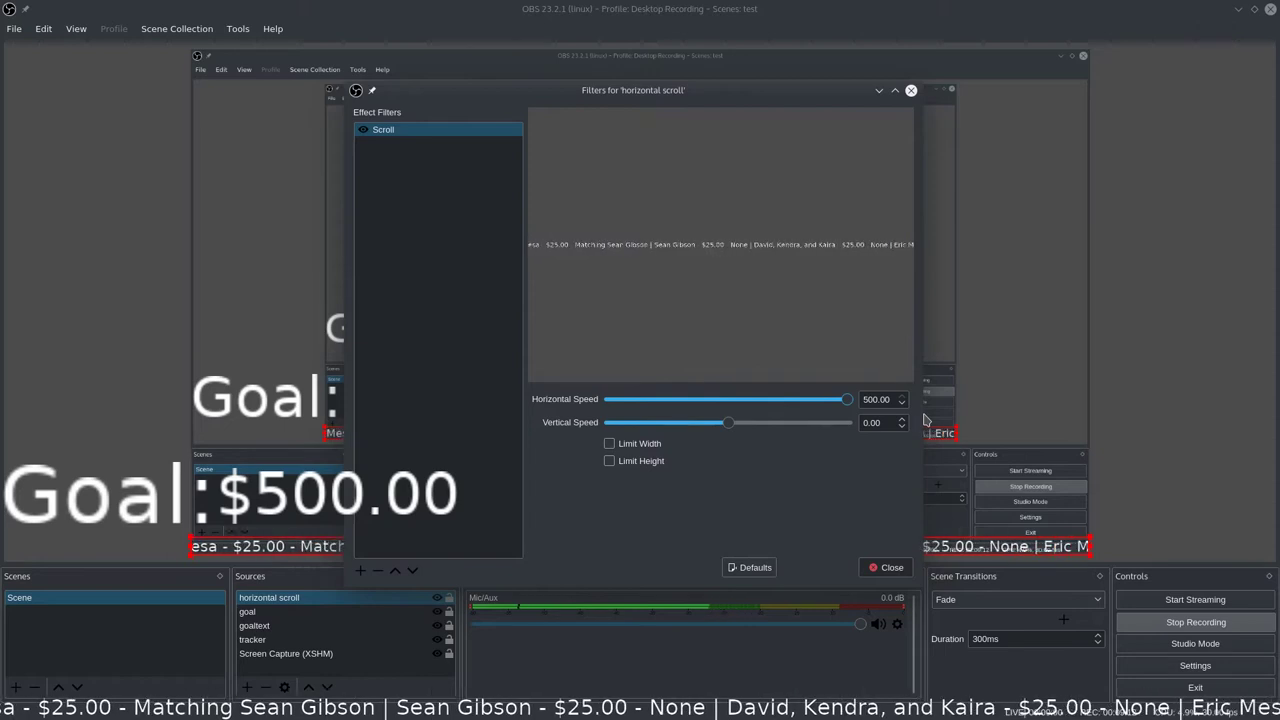
{"action": "left_click_drag", "start_coordinate": [848, 399], "coordinate": [743, 408]}
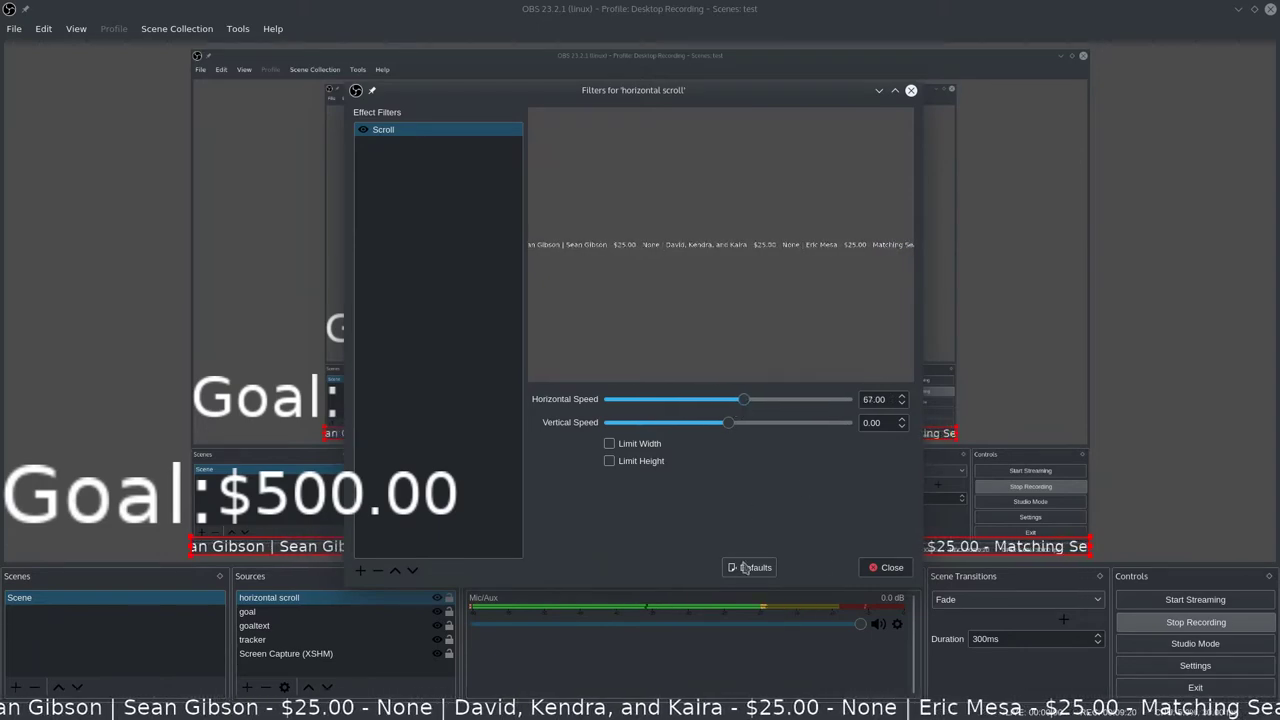
{"action": "left_click", "coordinate": [877, 565]}
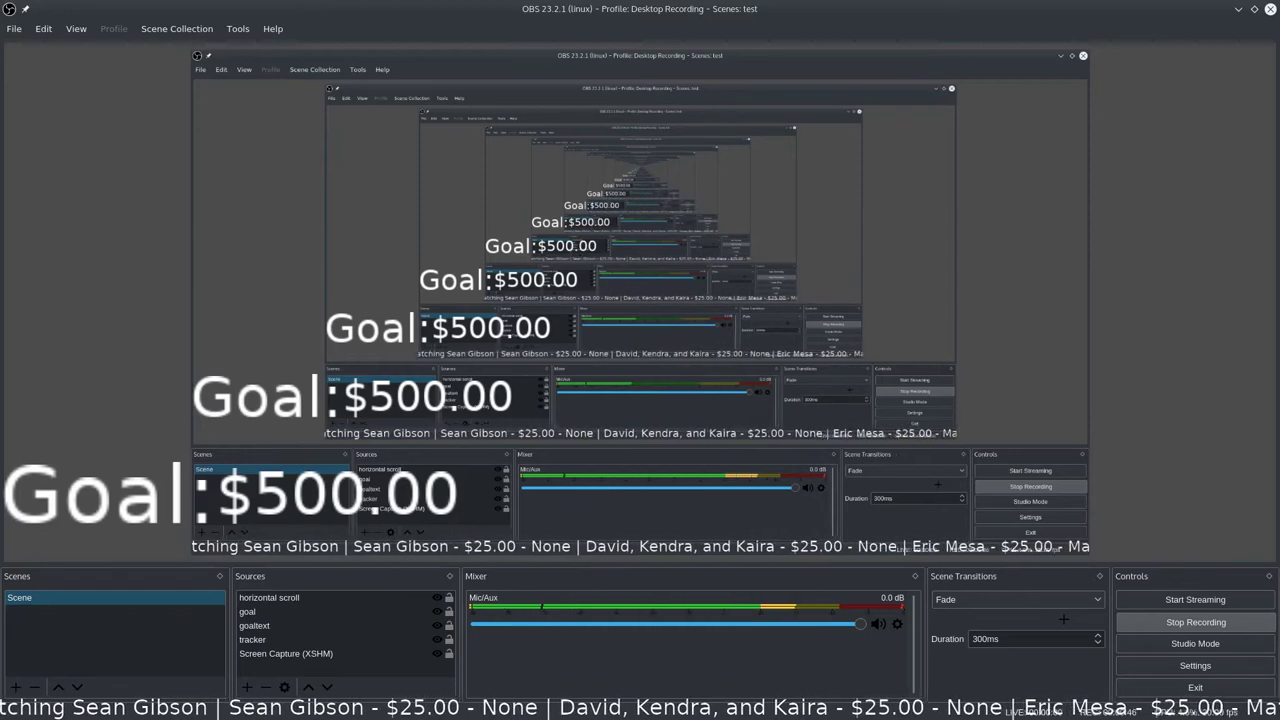
Stop the running donation tracker, then close its Tracker window and the main Extra Life Donation Tracker window
{"action": "left_click_drag", "start_coordinate": [1019, 48], "coordinate": [872, 104]}
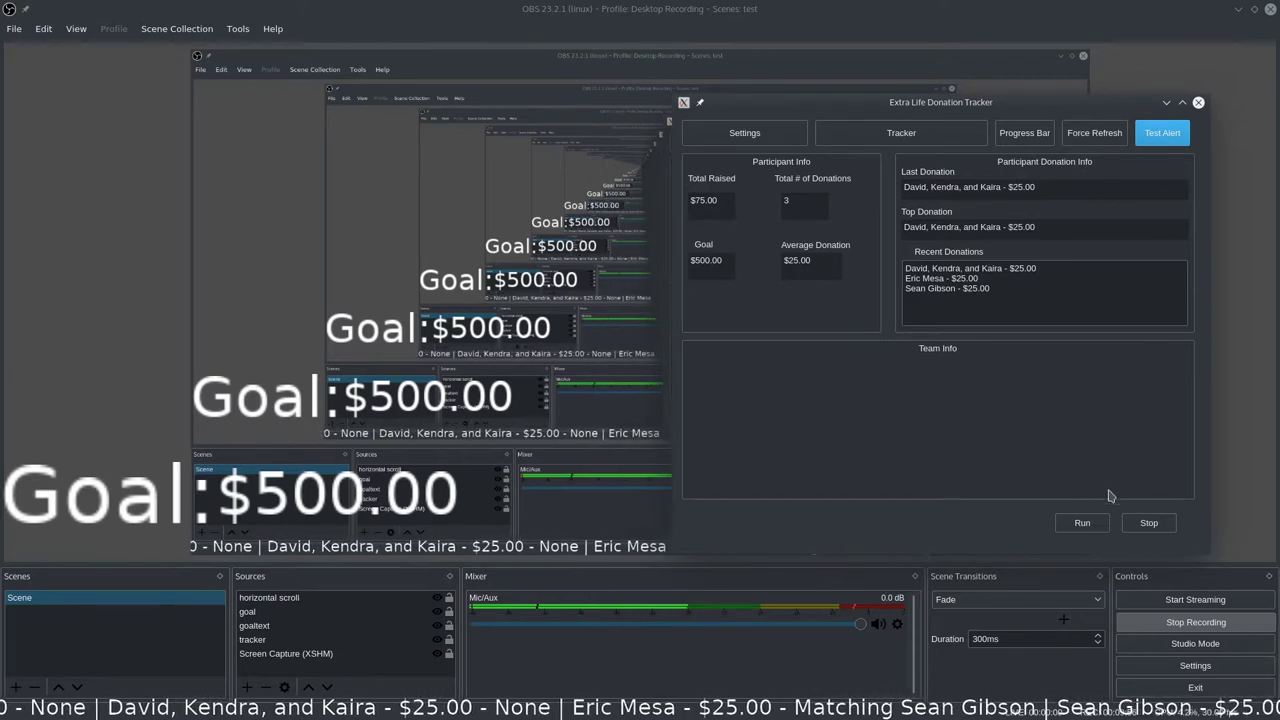
{"action": "left_click", "coordinate": [1146, 524]}
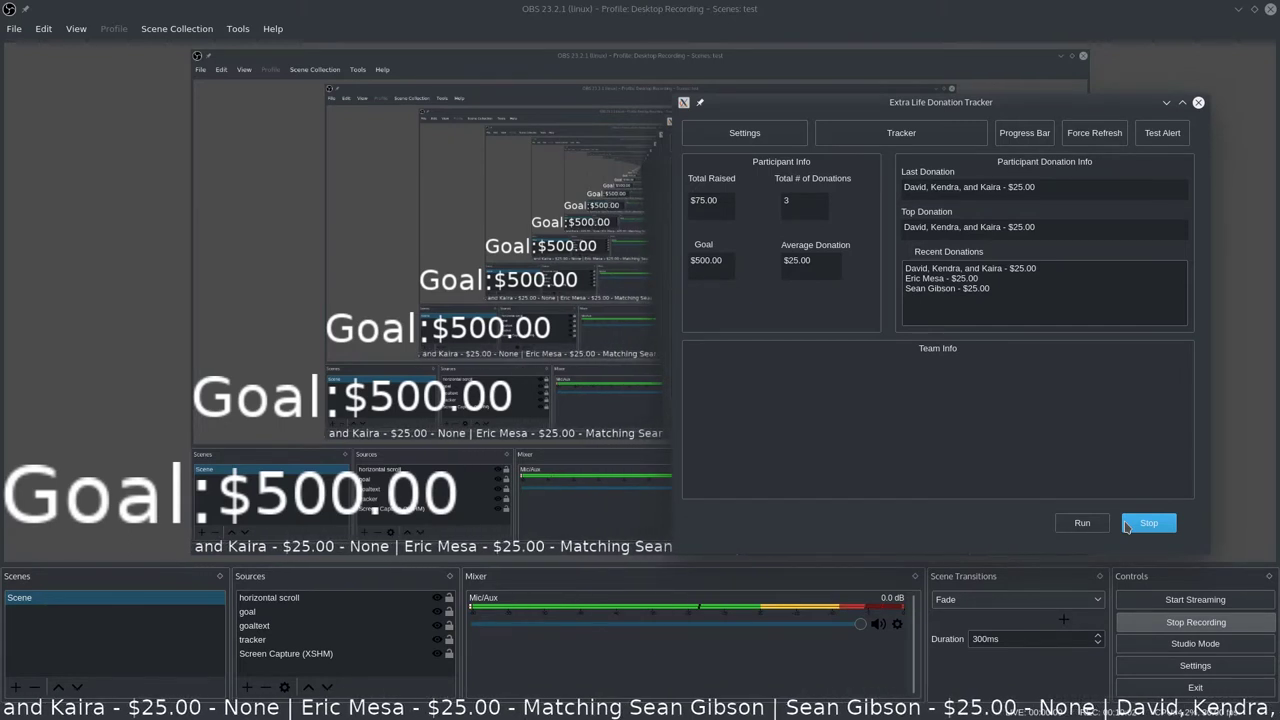
{"action": "left_click", "coordinate": [901, 132]}
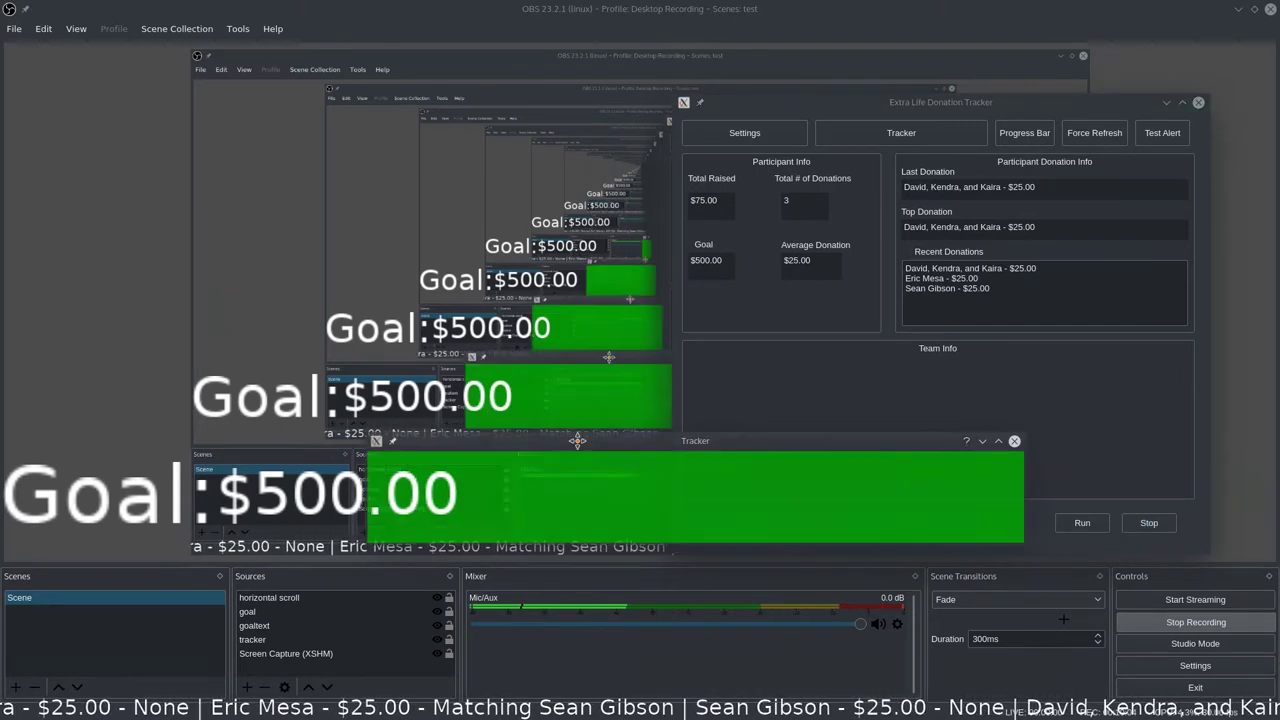
{"action": "left_click", "coordinate": [998, 440]}
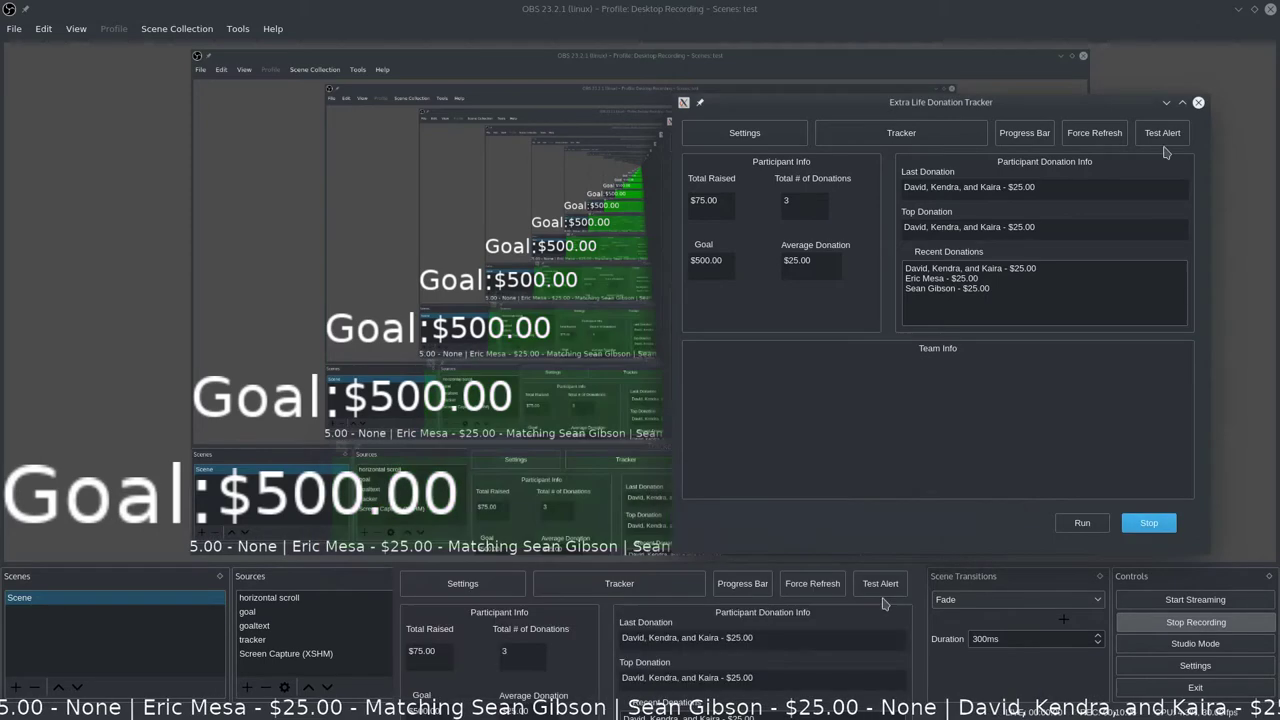
{"action": "left_click", "coordinate": [1198, 103]}
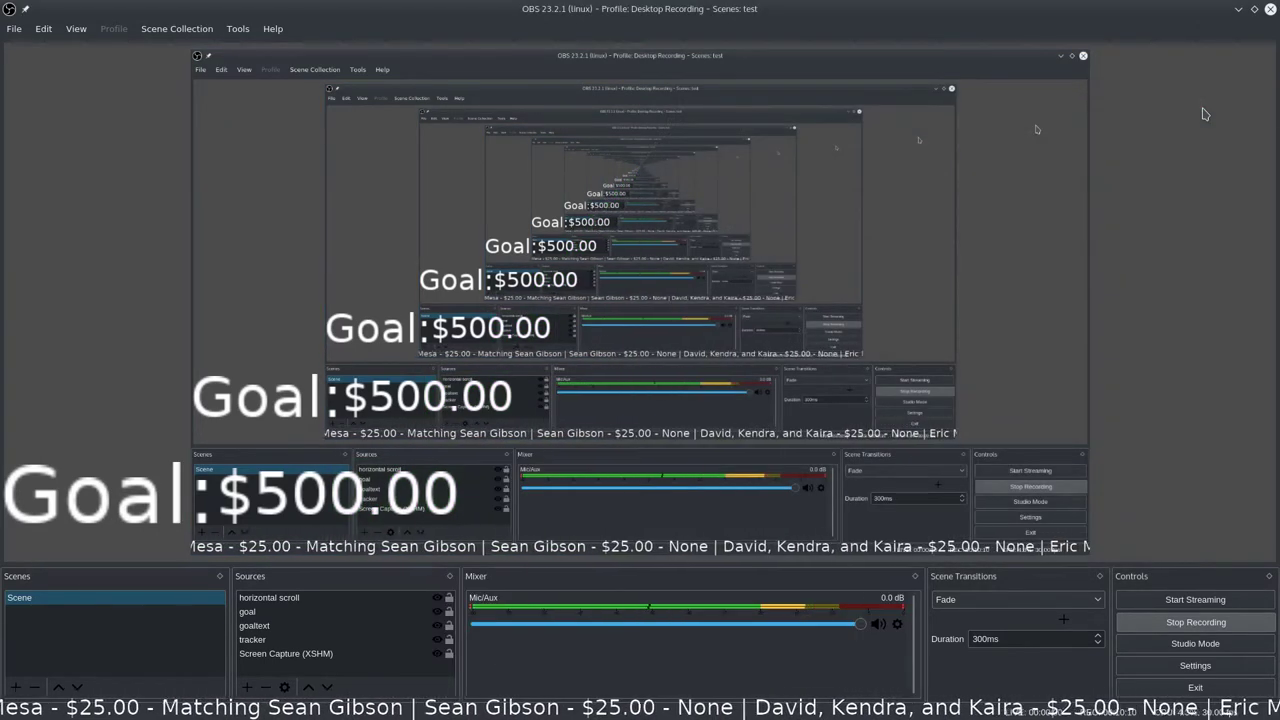
Keep OBS recording and minimize its window to get to the Konsole terminal
{"action": "left_click", "coordinate": [1266, 8]}
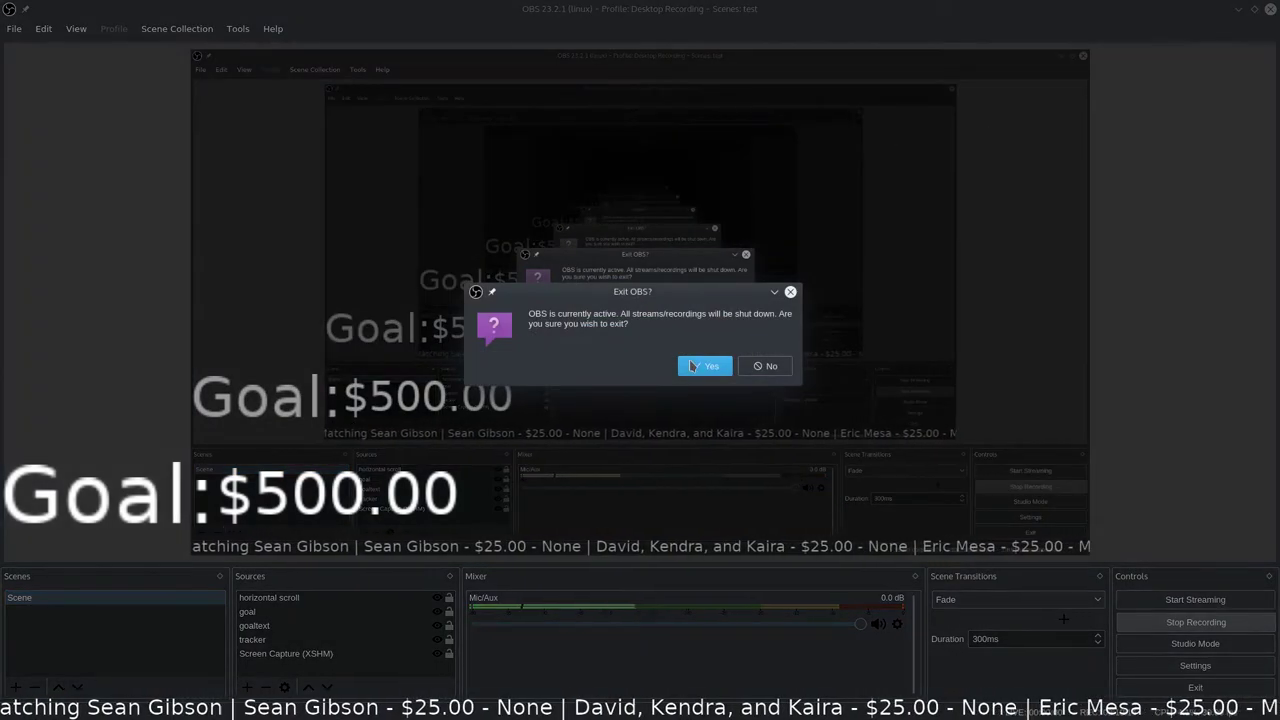
{"action": "left_click", "coordinate": [770, 366]}
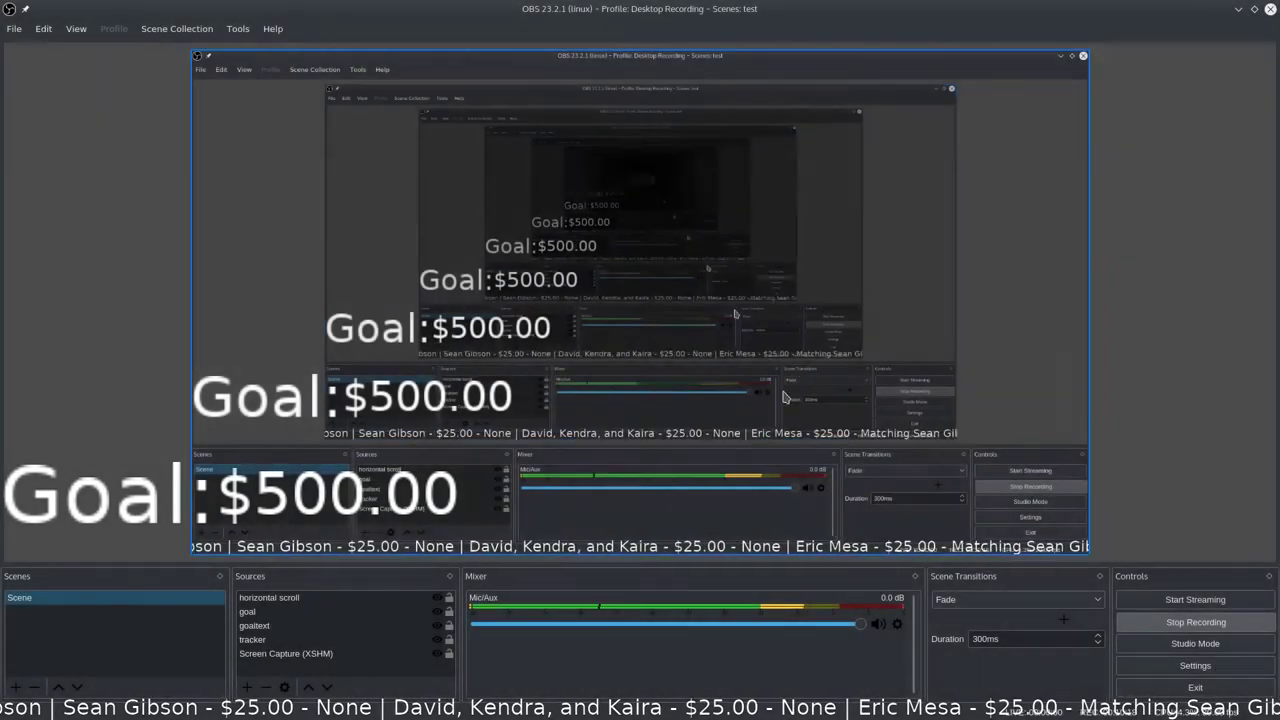
{"action": "left_click", "coordinate": [1238, 8]}
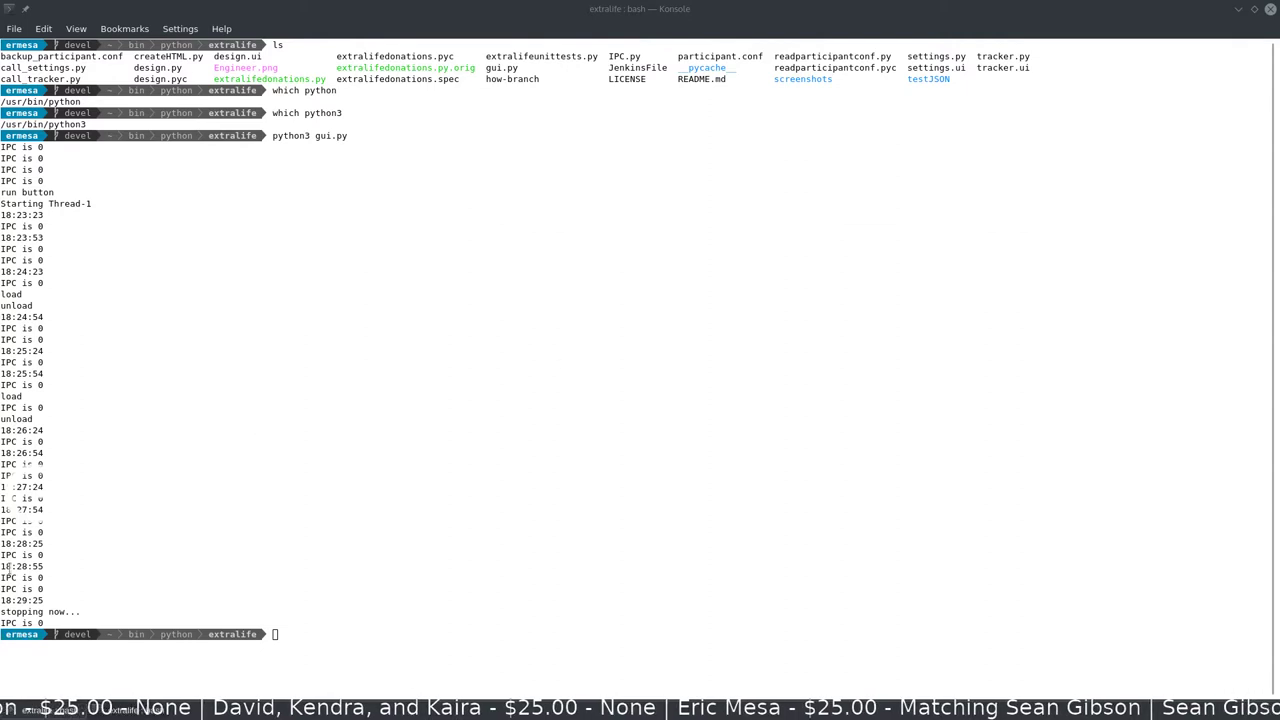
{"action": "left_click", "coordinate": [343, 634]}
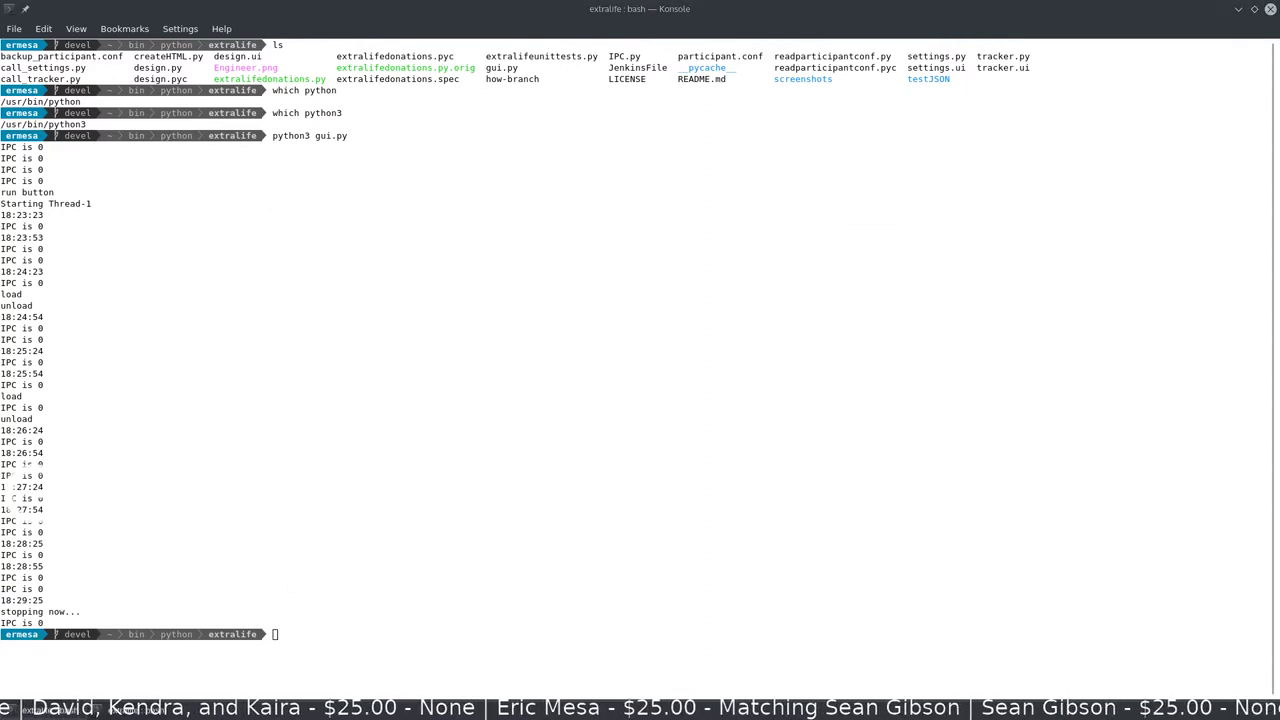
{"action": "key", "text": "alt+Tab"}
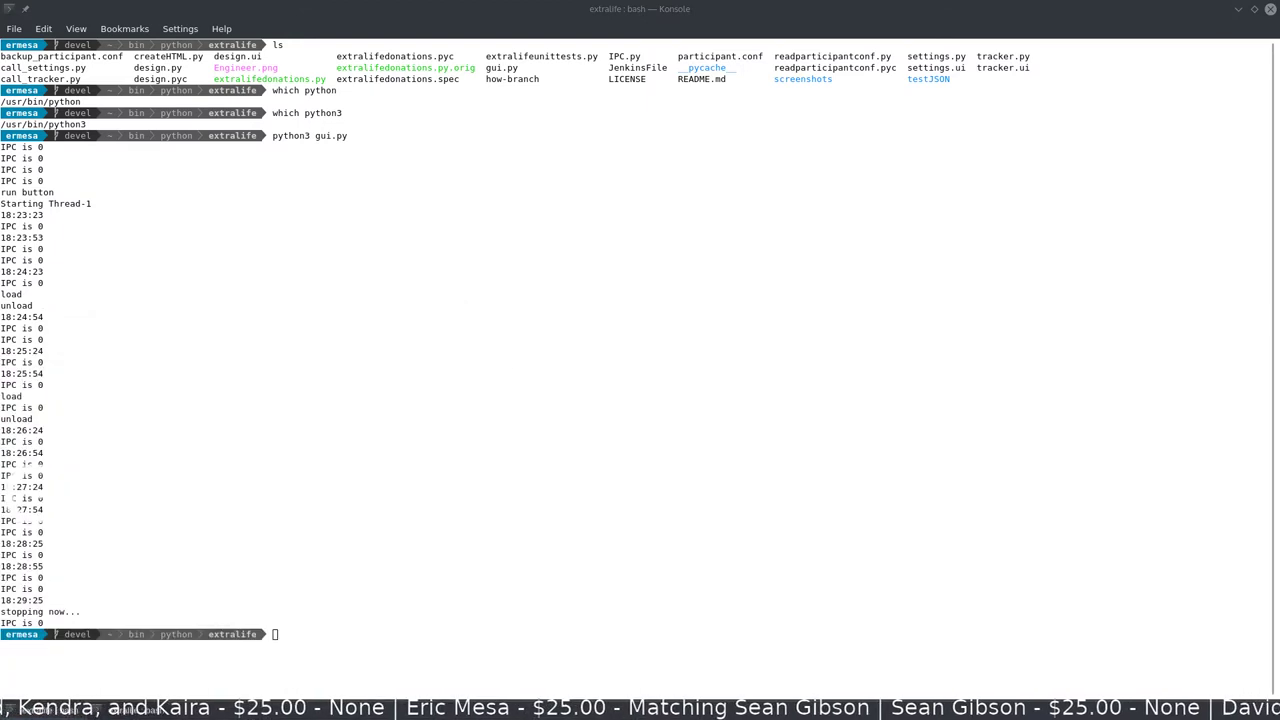
{"action": "left_click", "coordinate": [447, 368]}
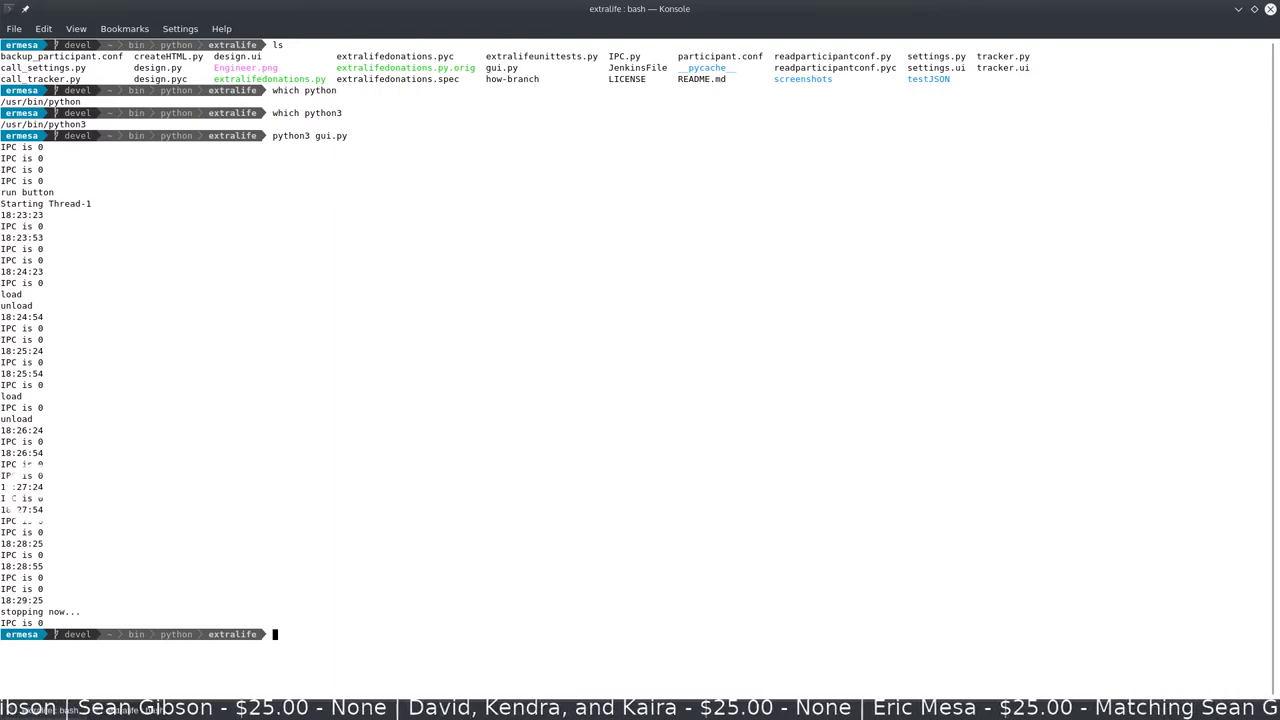
Switch to Firefox and open the list of open issues in the ELDonationTracker GitHub repository
{"action": "key", "text": "alt+Tab"}
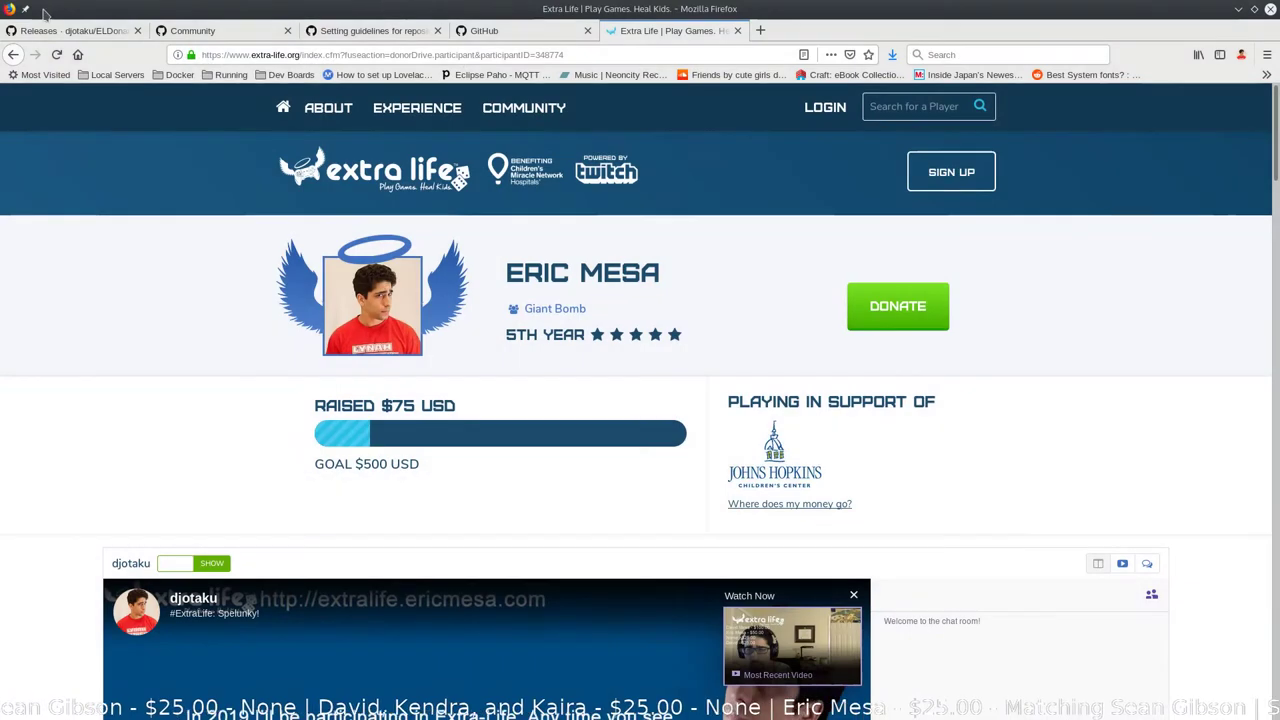
{"action": "left_click", "coordinate": [55, 31]}
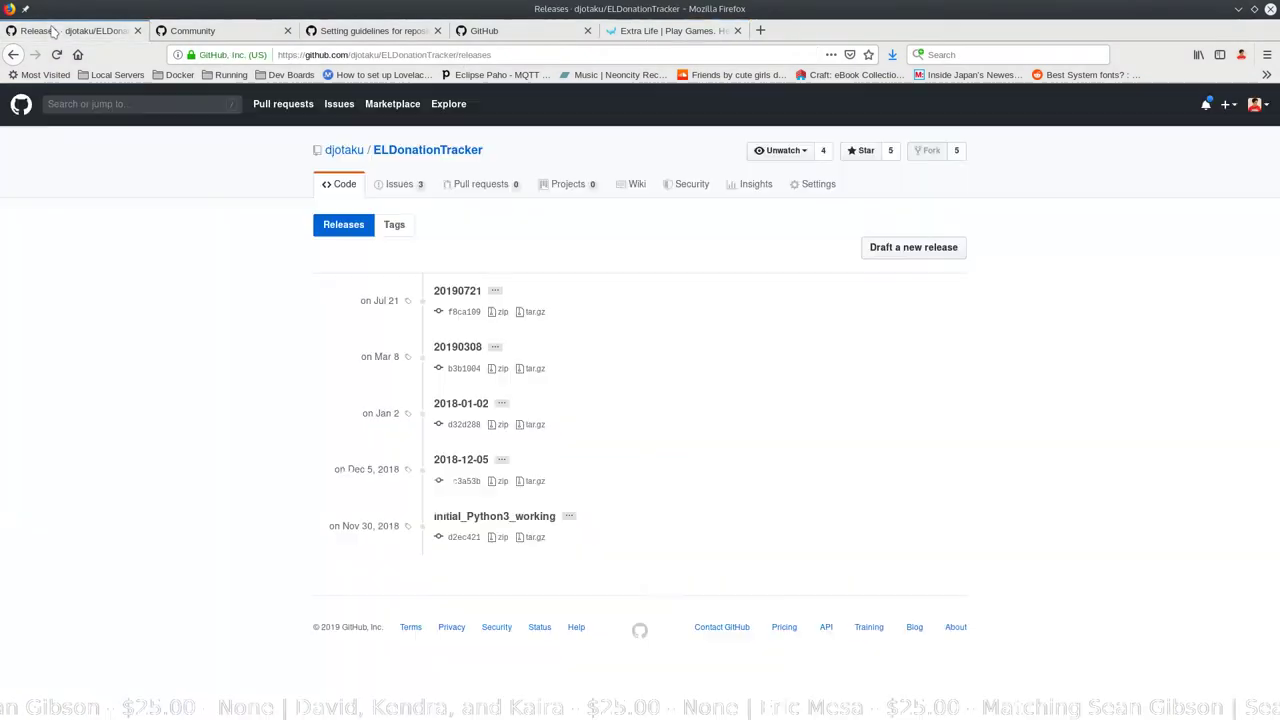
{"action": "left_click", "coordinate": [446, 152]}
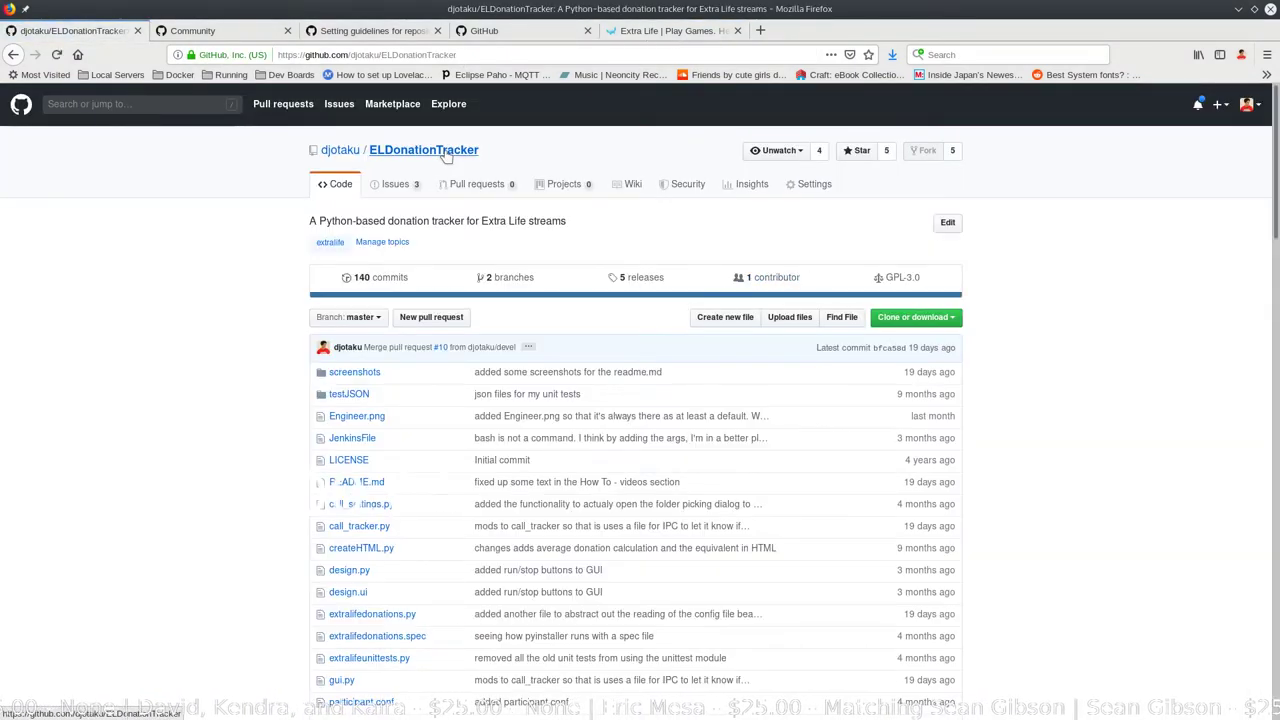
{"action": "left_click", "coordinate": [400, 189]}
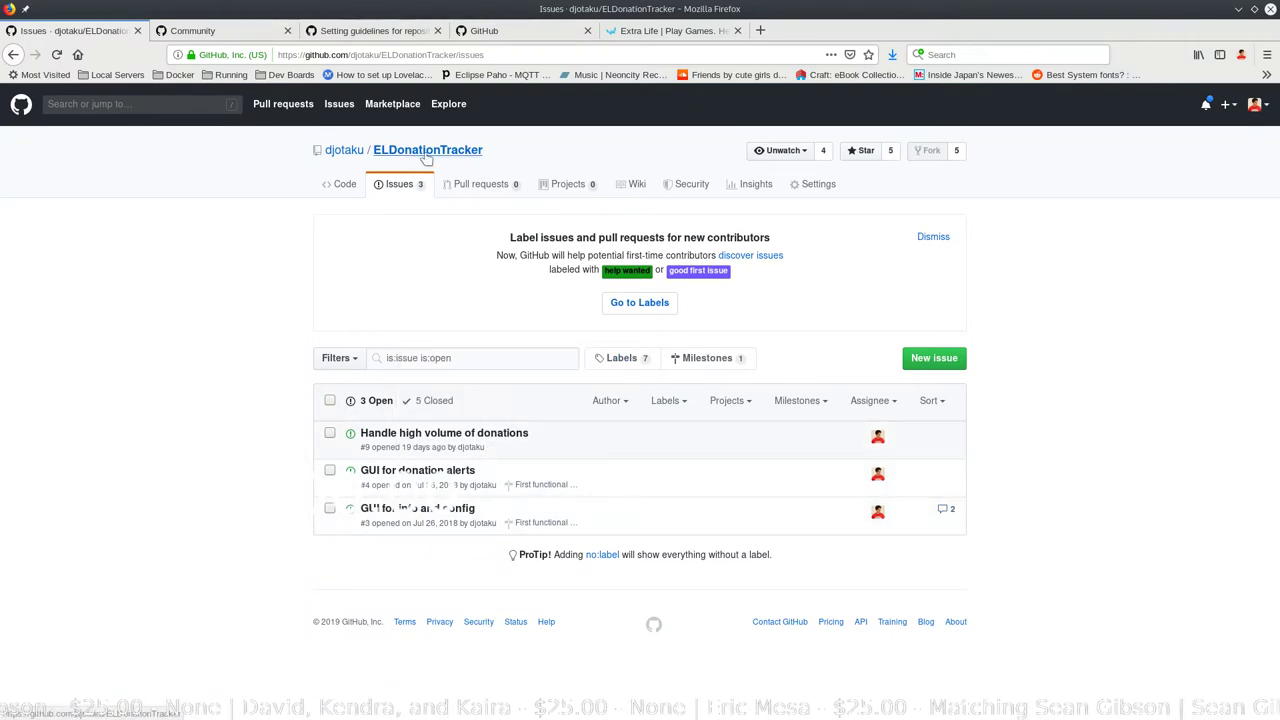
{"action": "key", "text": "alt+Tab"}
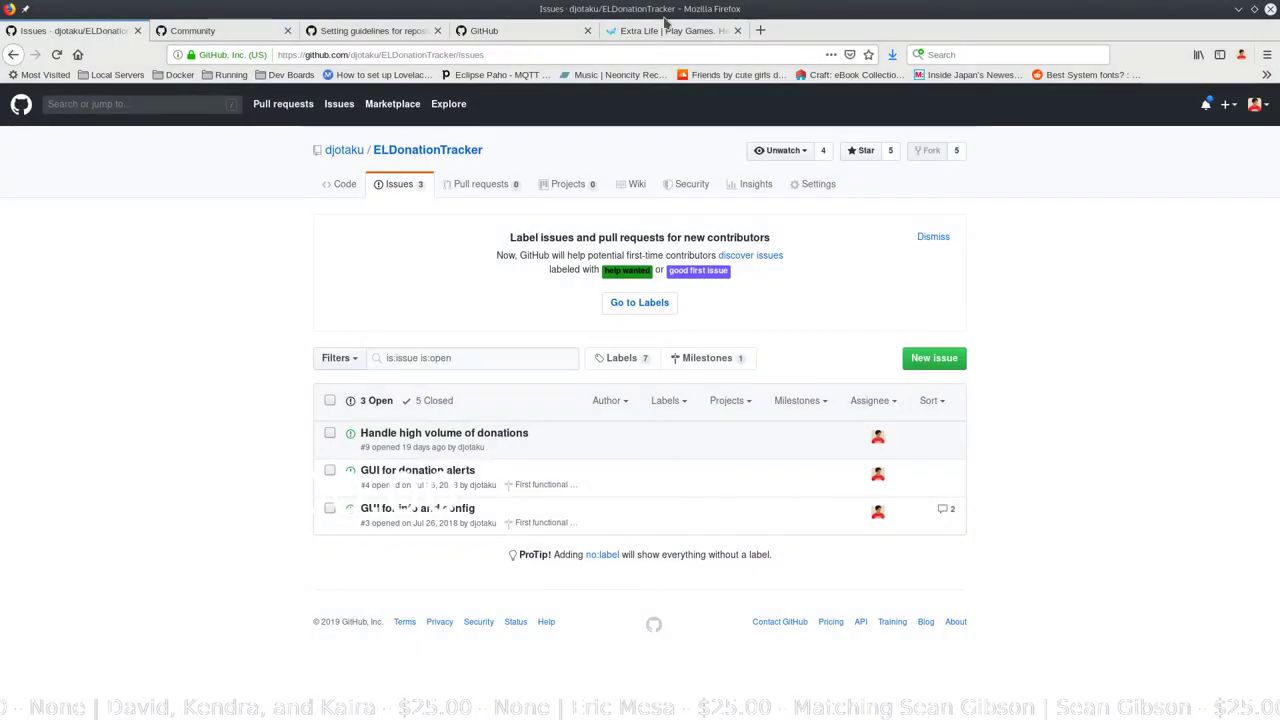
Look through the Extra Life participant page down to The Charity section, then return to the Konsole terminal
{"action": "left_click", "coordinate": [670, 30]}
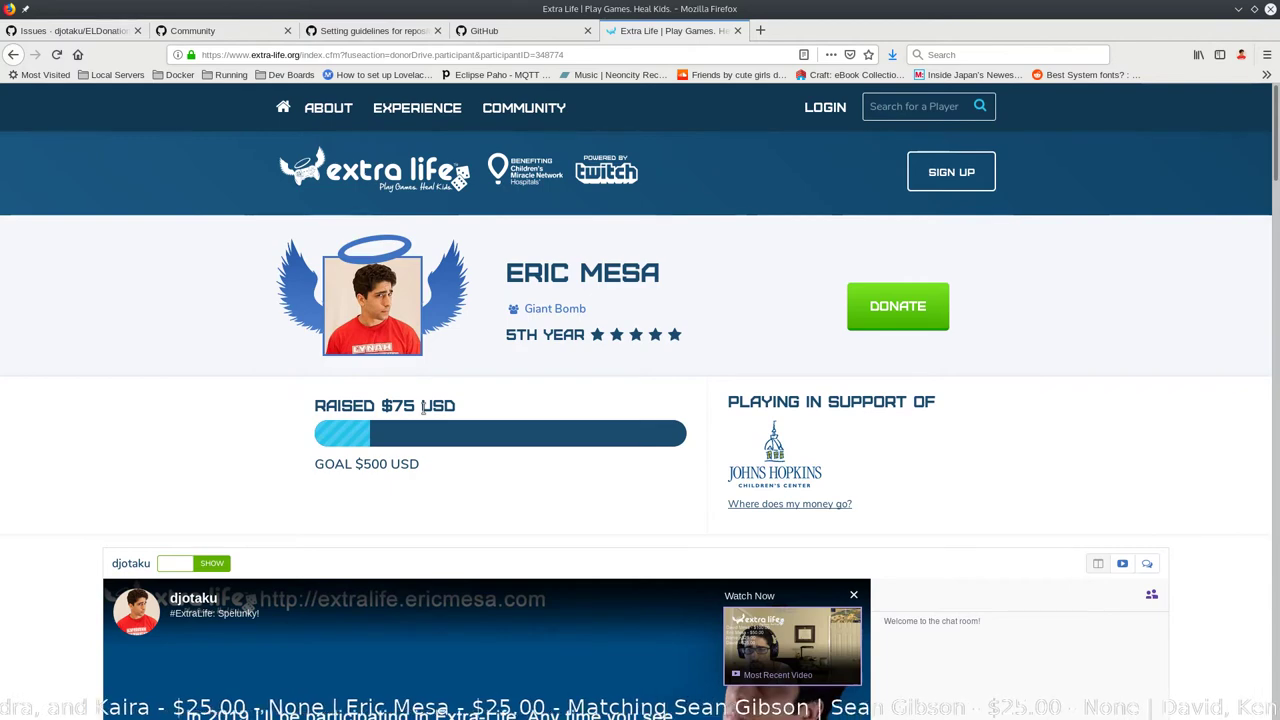
{"action": "scroll", "coordinate": [422, 407], "scroll_direction": "down", "scroll_amount": 4}
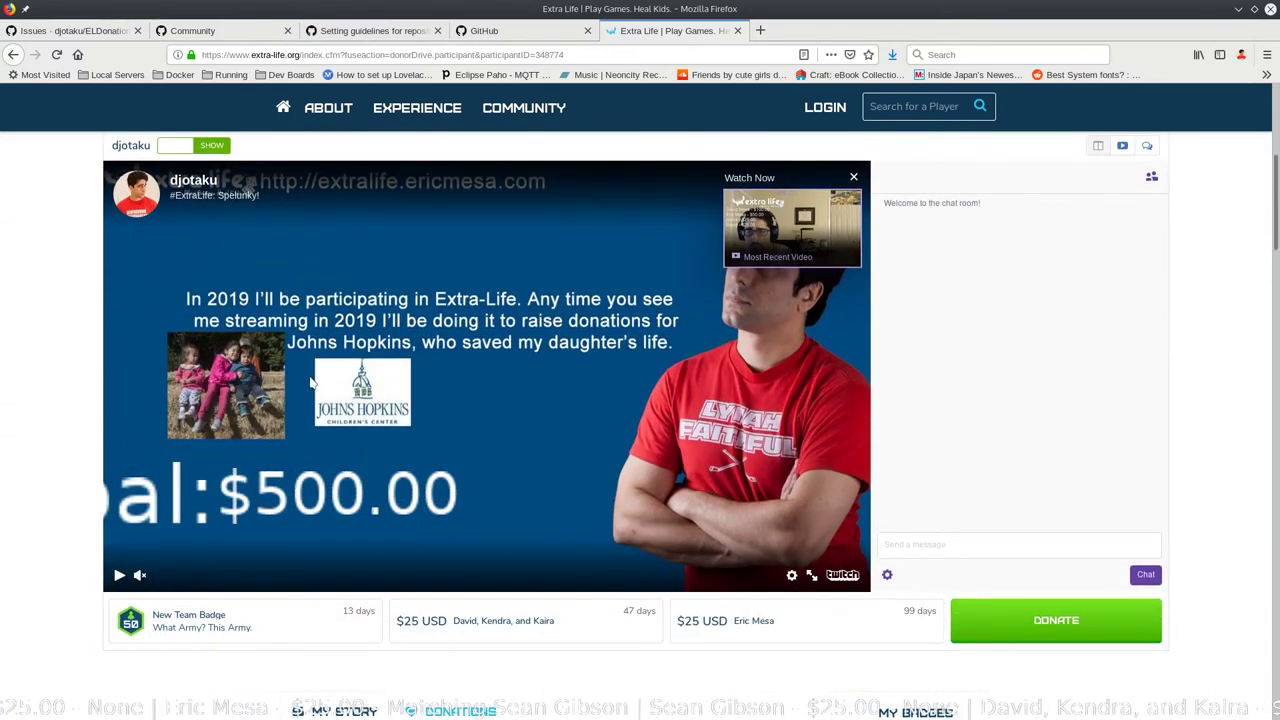
{"action": "scroll", "coordinate": [312, 381], "scroll_direction": "down", "scroll_amount": 3}
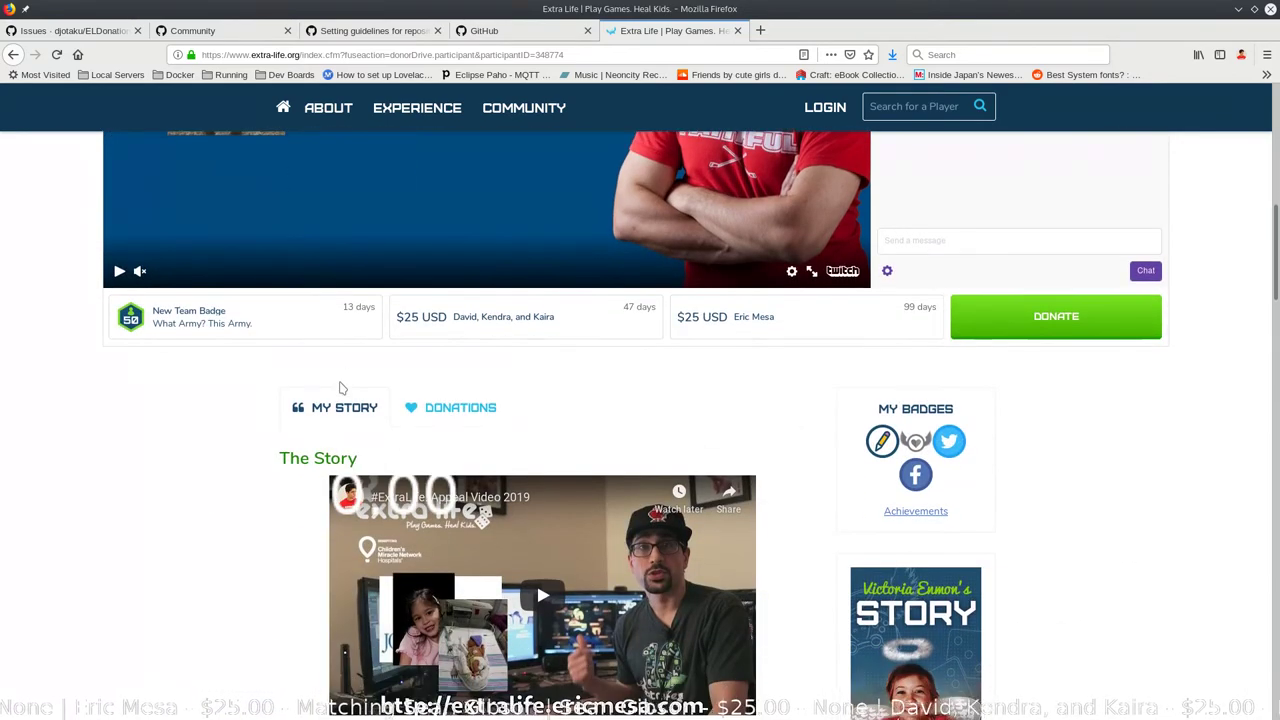
{"action": "scroll", "coordinate": [227, 405], "scroll_direction": "down", "scroll_amount": 7}
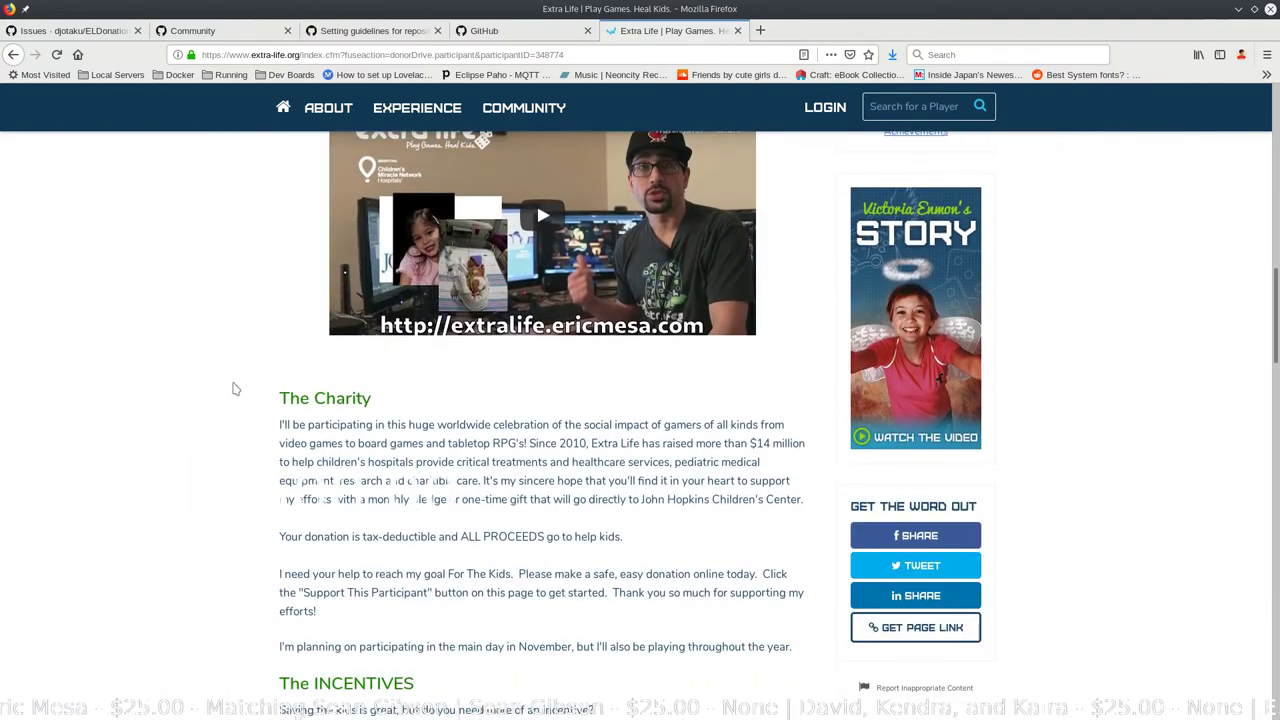
{"action": "key", "text": "alt+Tab"}
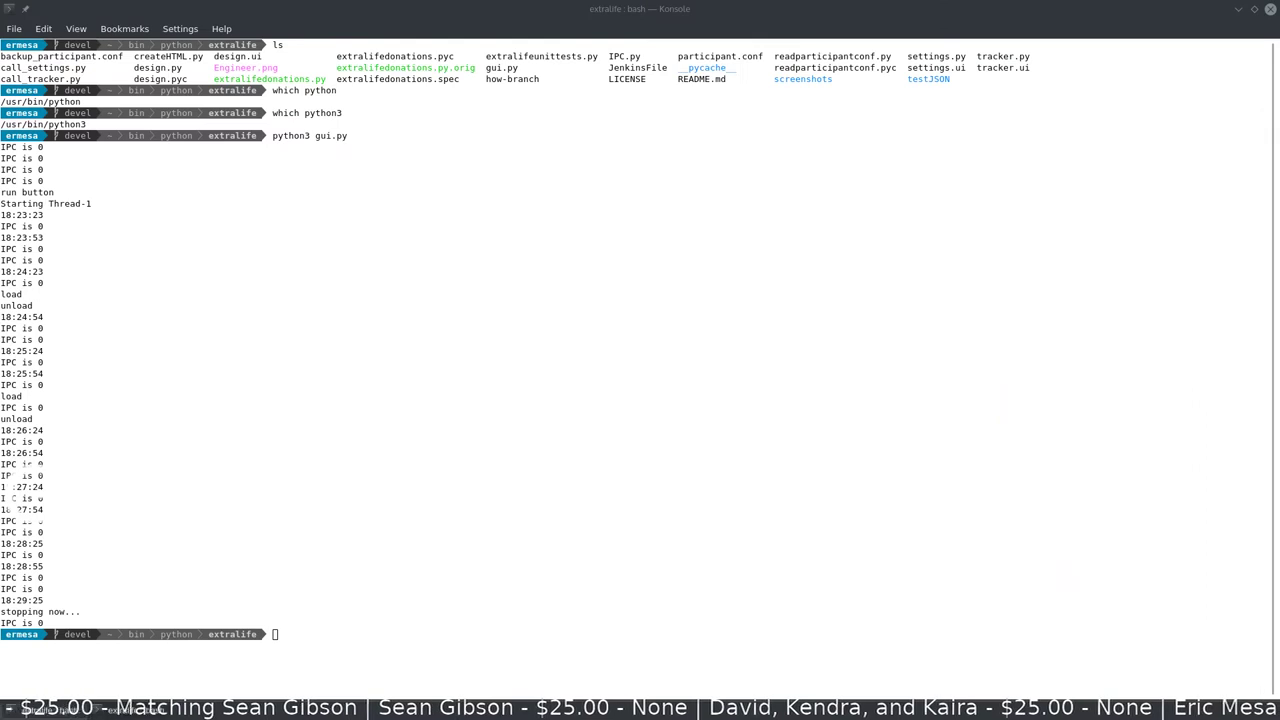
{"action": "left_click", "coordinate": [293, 318]}
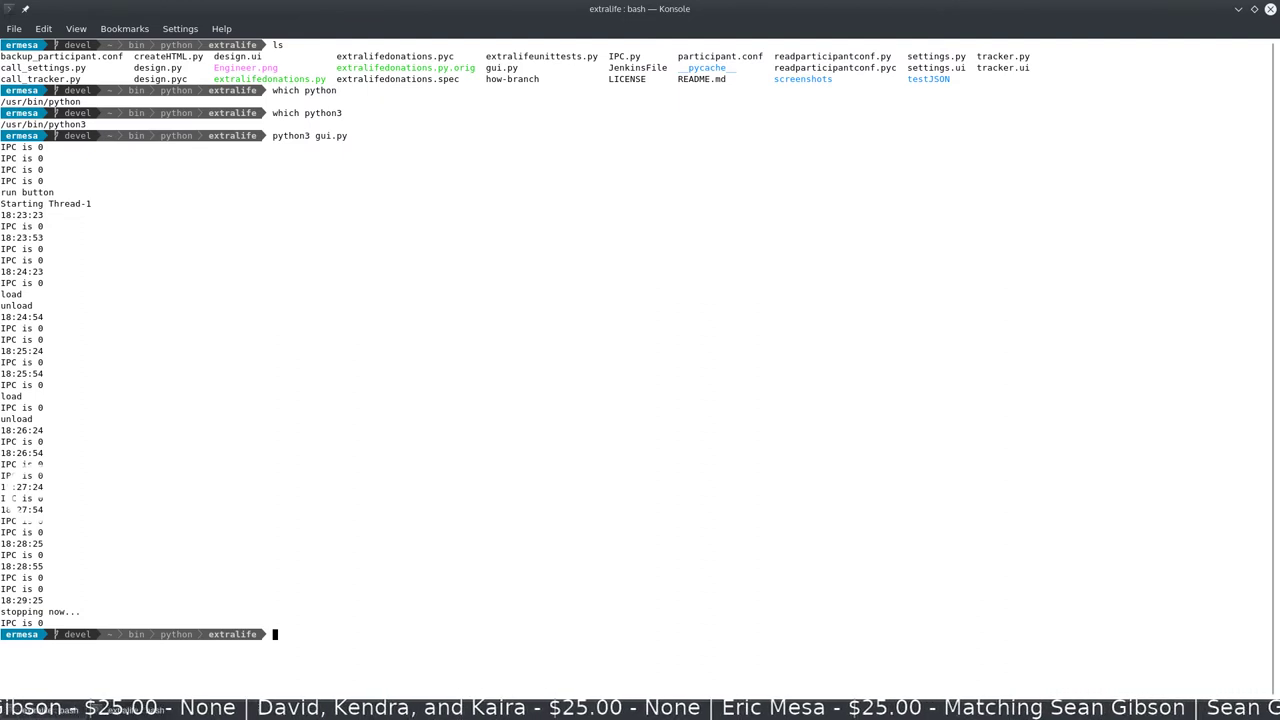
Switch to the maximized Firefox window, show the devel branch of ELDonationTracker's code and look through its file list
{"action": "key", "text": "alt+Tab"}
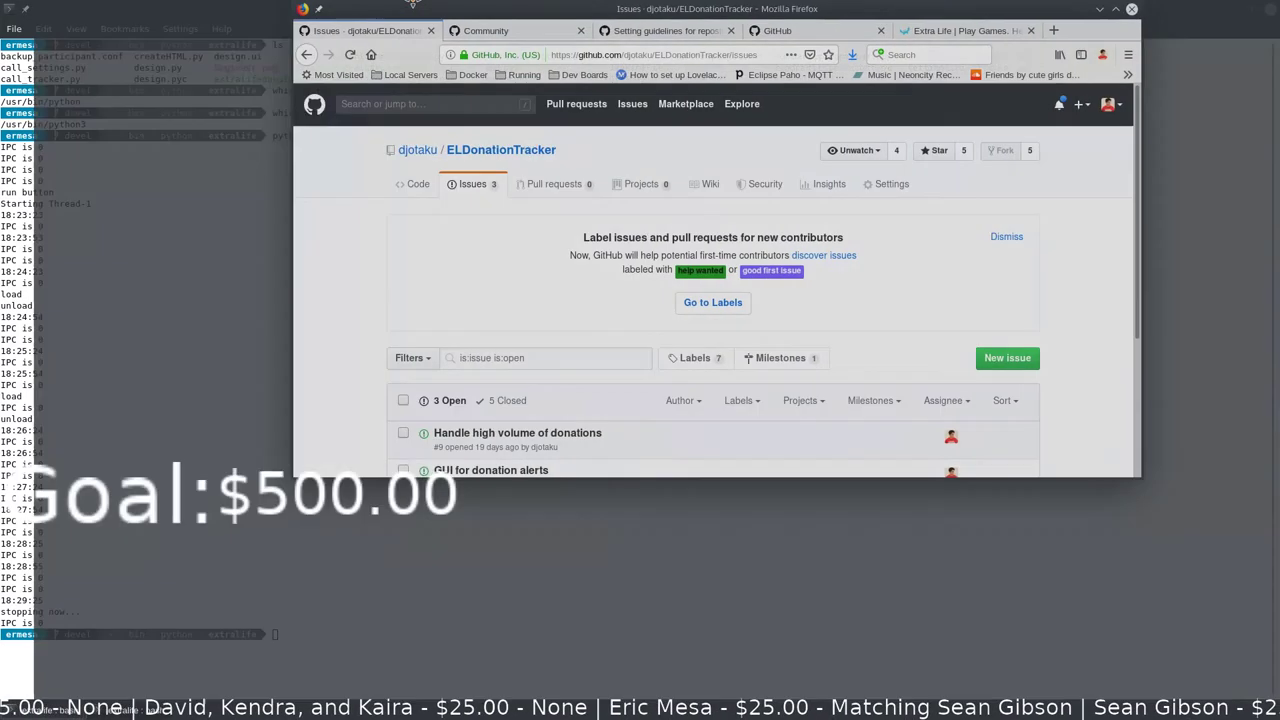
{"action": "double_click", "coordinate": [412, 5]}
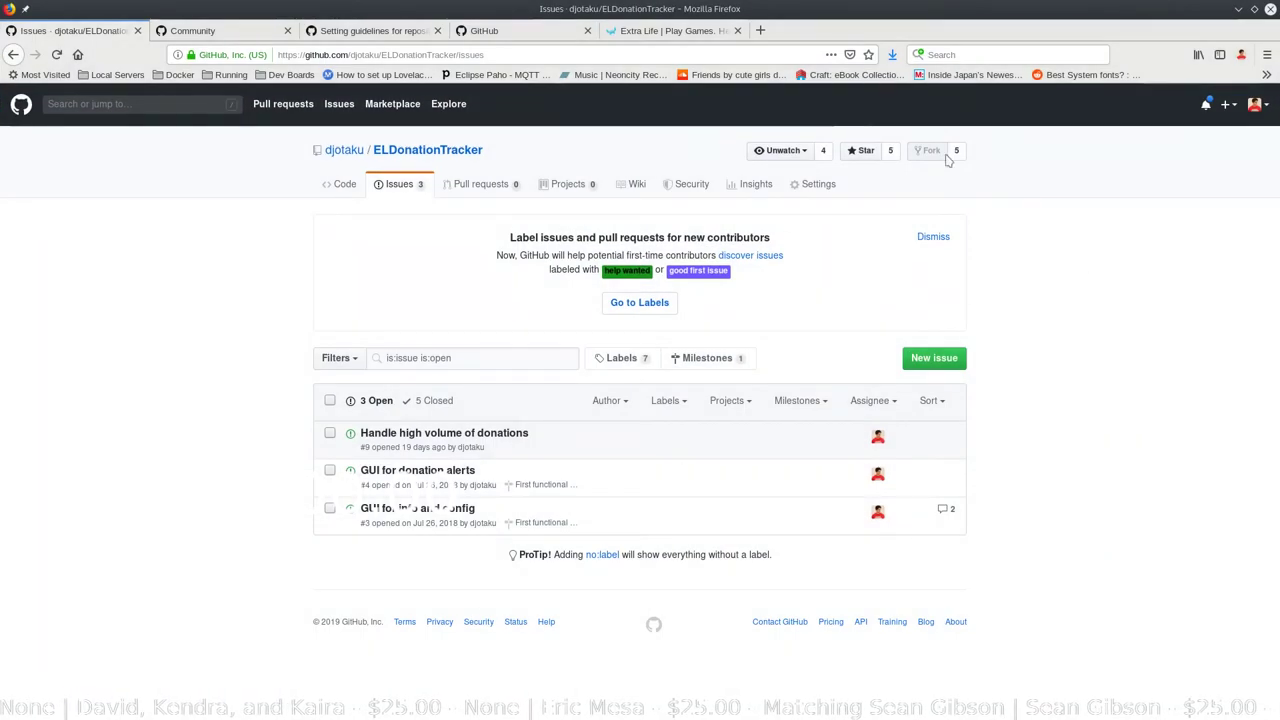
{"action": "left_click", "coordinate": [352, 188]}
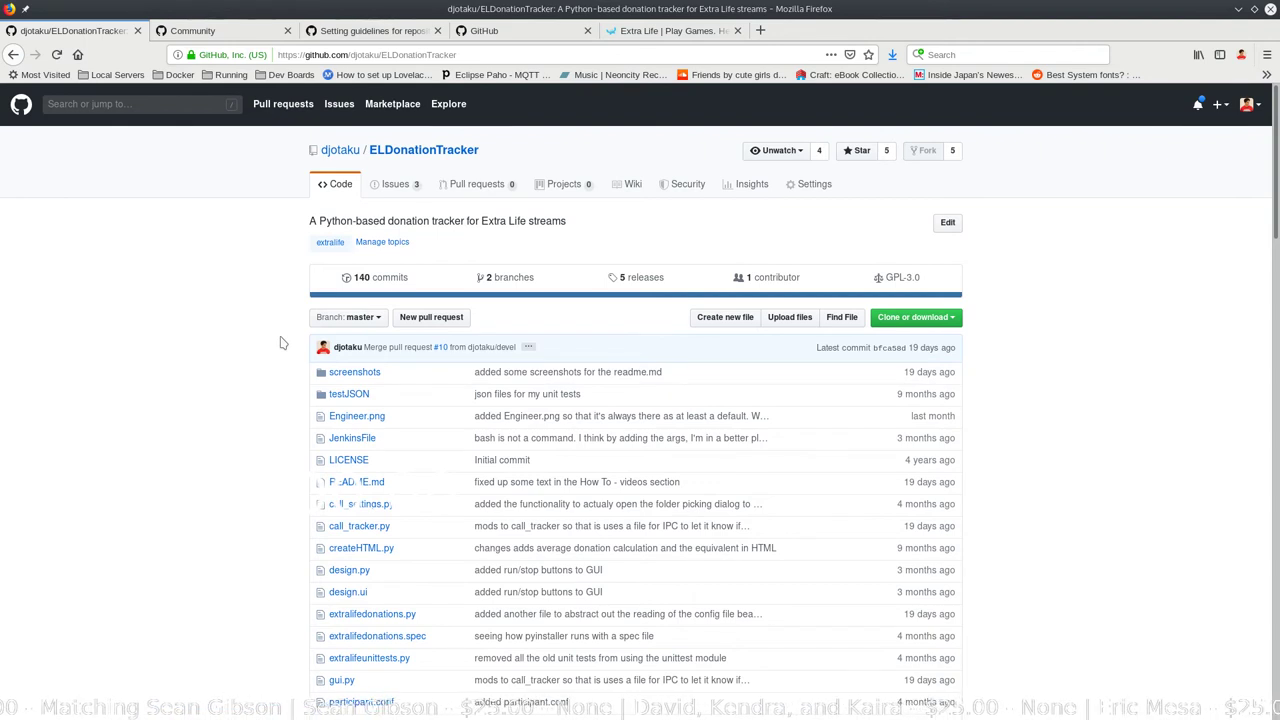
{"action": "left_click", "coordinate": [377, 317]}
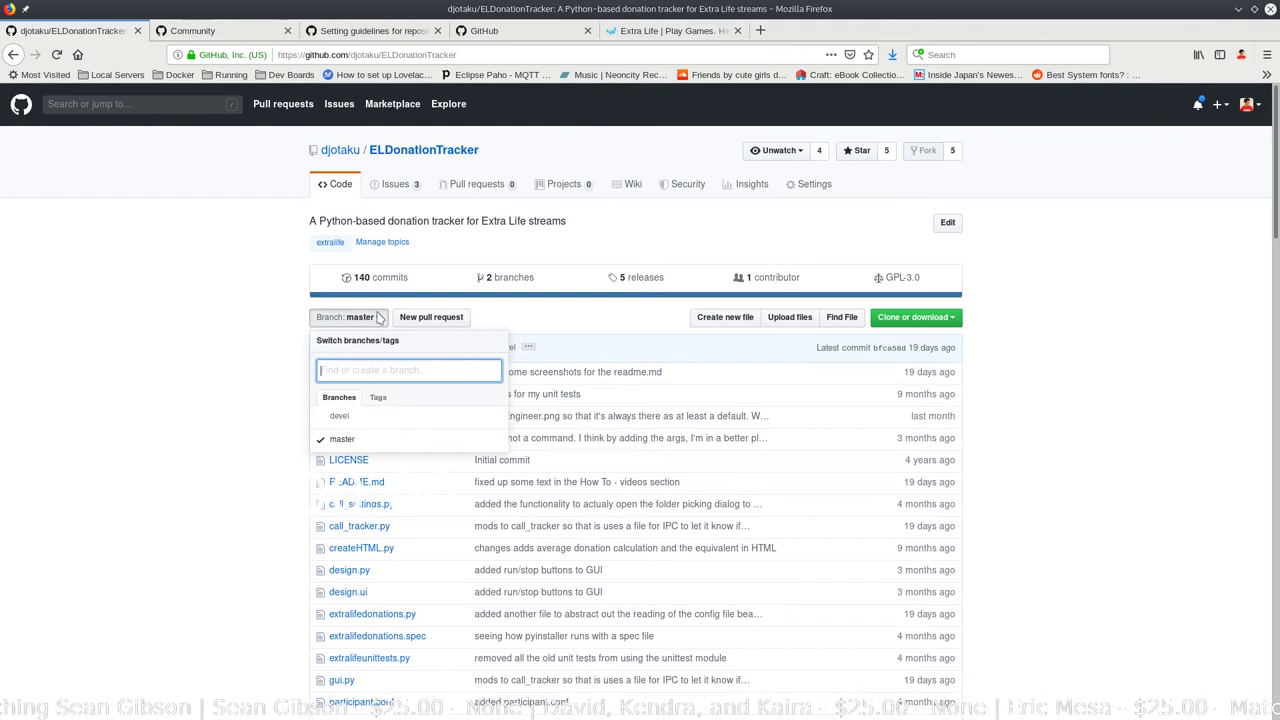
{"action": "left_click", "coordinate": [358, 418]}
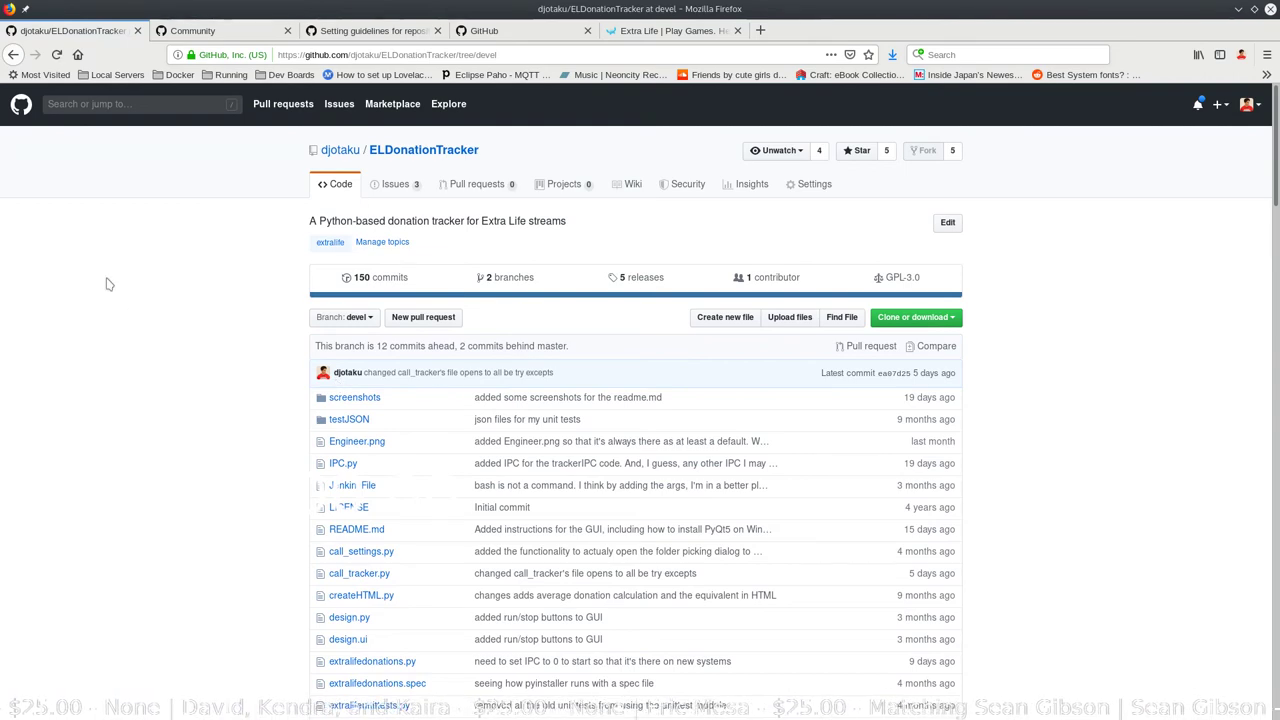
{"action": "scroll", "coordinate": [177, 277], "scroll_direction": "down", "scroll_amount": 5}
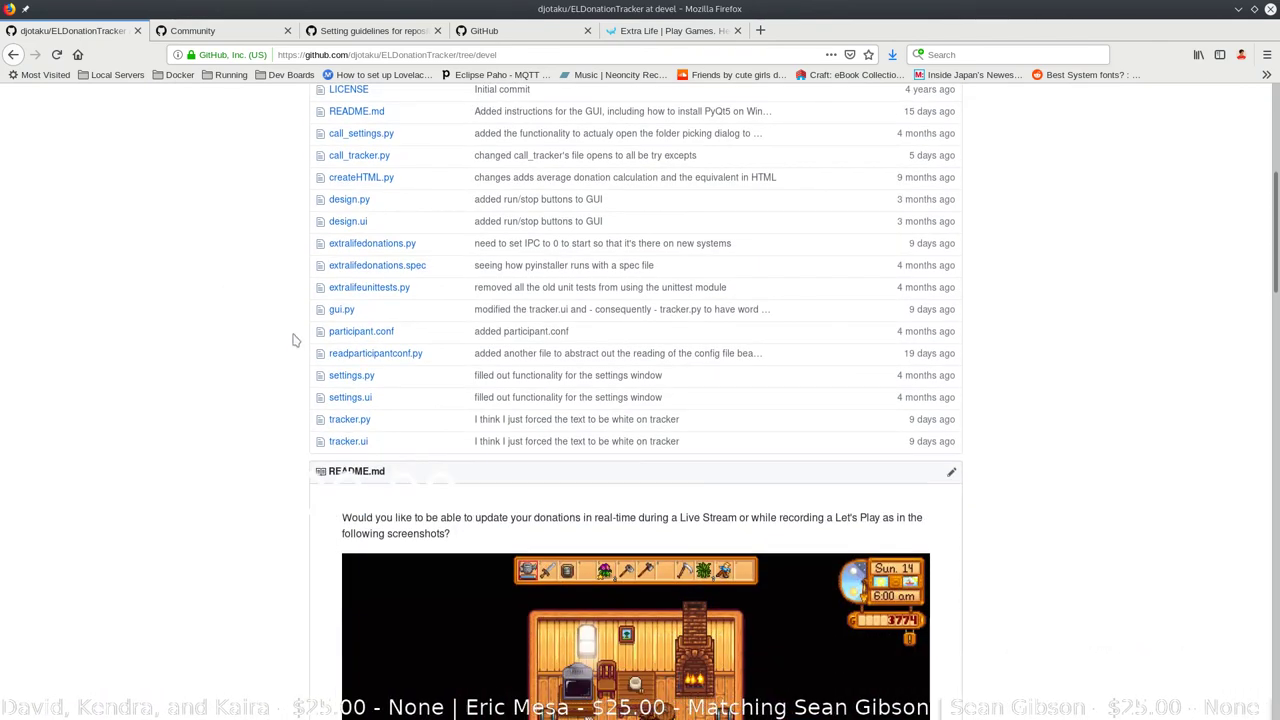
{"action": "scroll", "coordinate": [503, 434], "scroll_direction": "up", "scroll_amount": 3}
{"action": "scroll", "coordinate": [1228, 599], "scroll_direction": "up", "scroll_amount": 2}
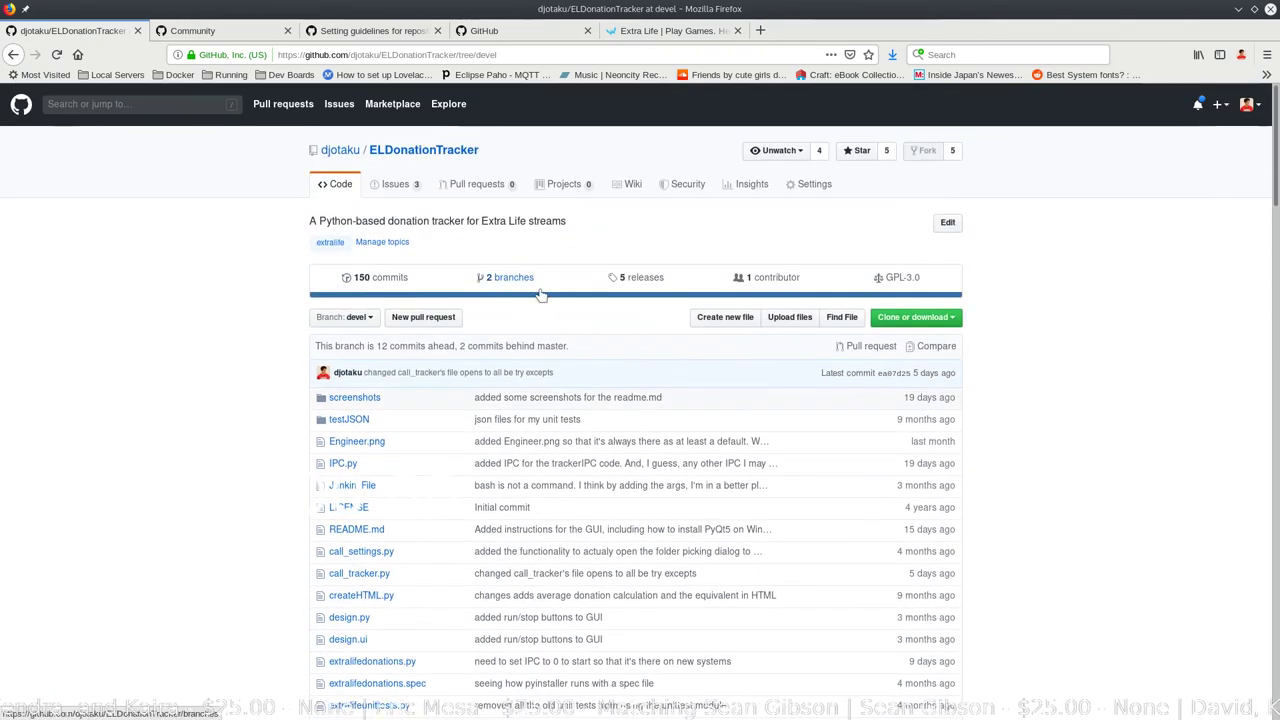